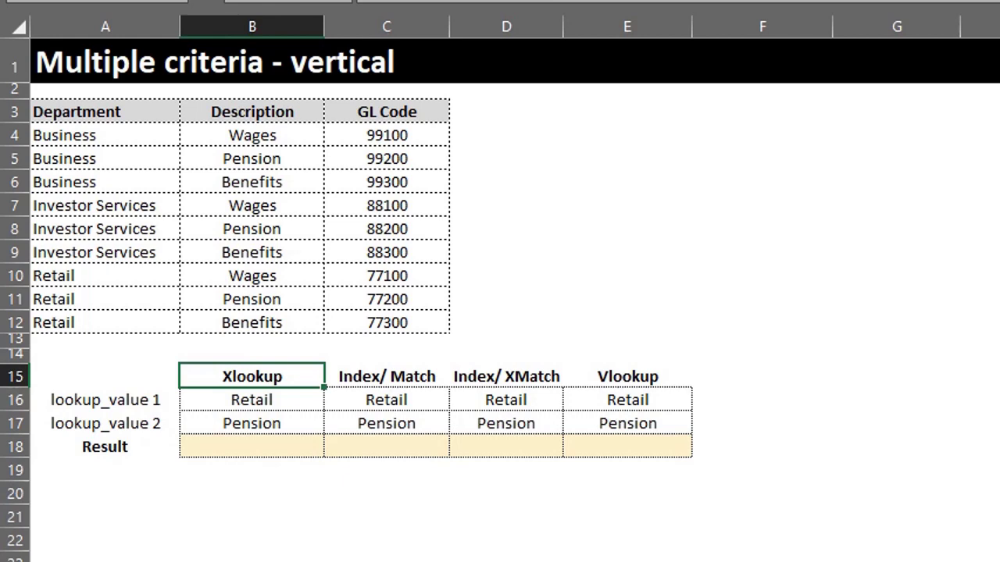
Check the department and description choices in B16 and B17, keeping Retail and Pension.
click(300, 403)
click(334, 402)
click(334, 401)
click(310, 422)
click(335, 425)
click(338, 429)
Start an XLOOKUP in B18 with B16&B17 as the combined lookup value.
click(290, 453)
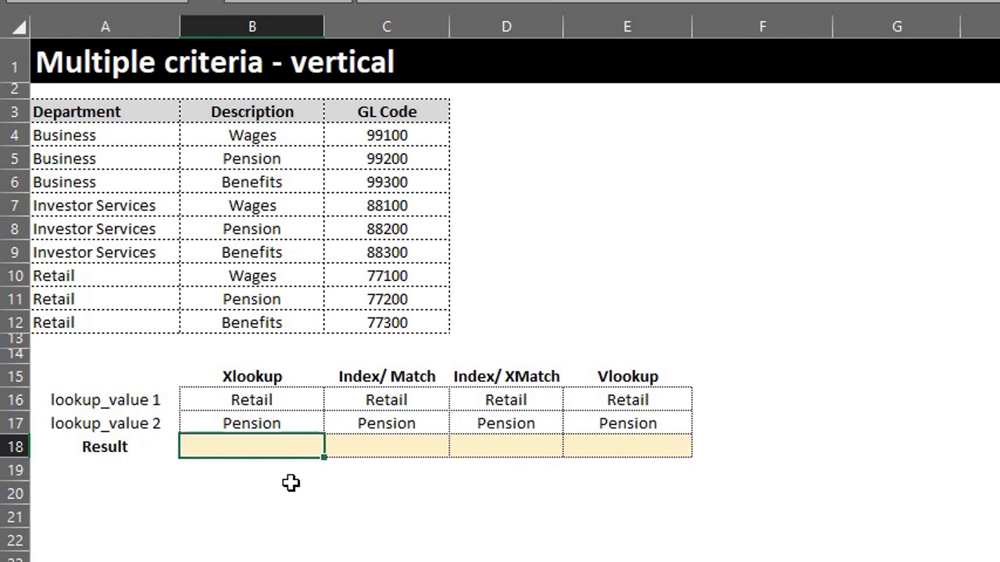
text(=xlo)
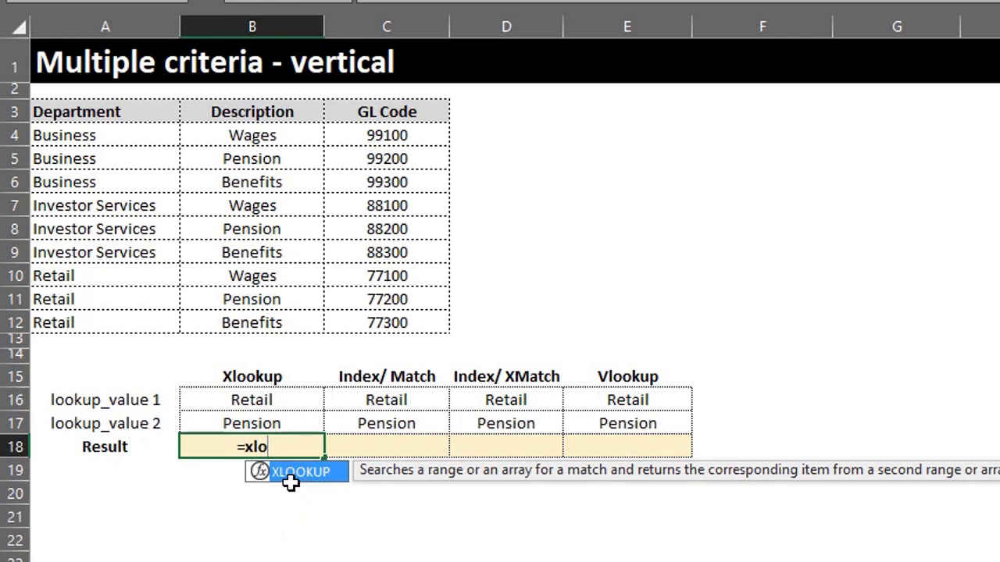
key(Tab)
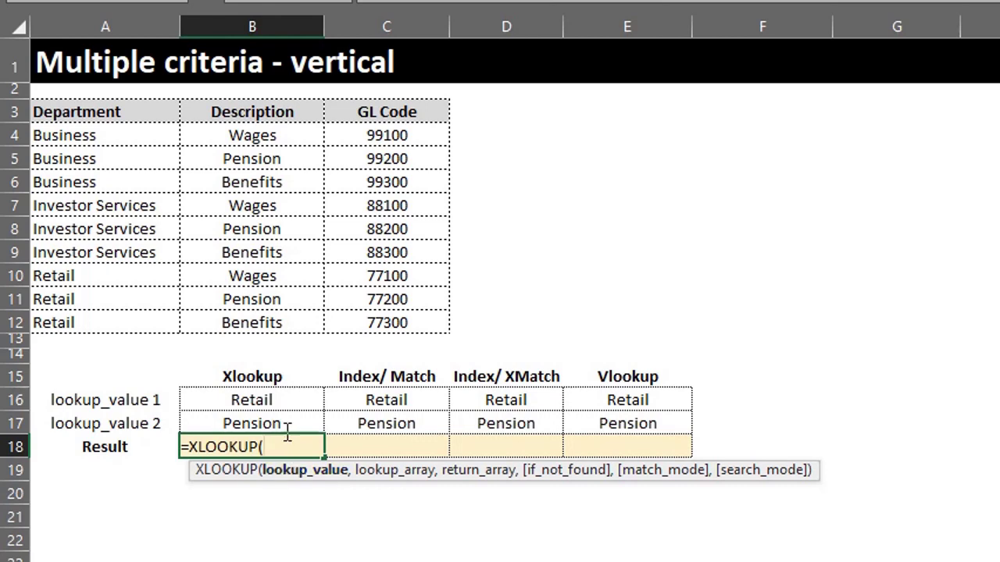
click(288, 399)
text(&)
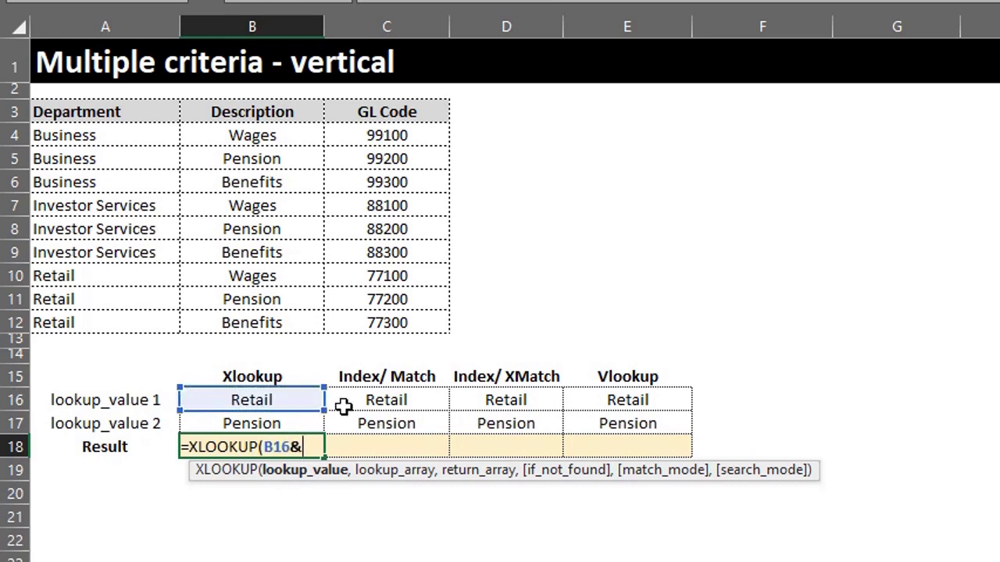
click(306, 423)
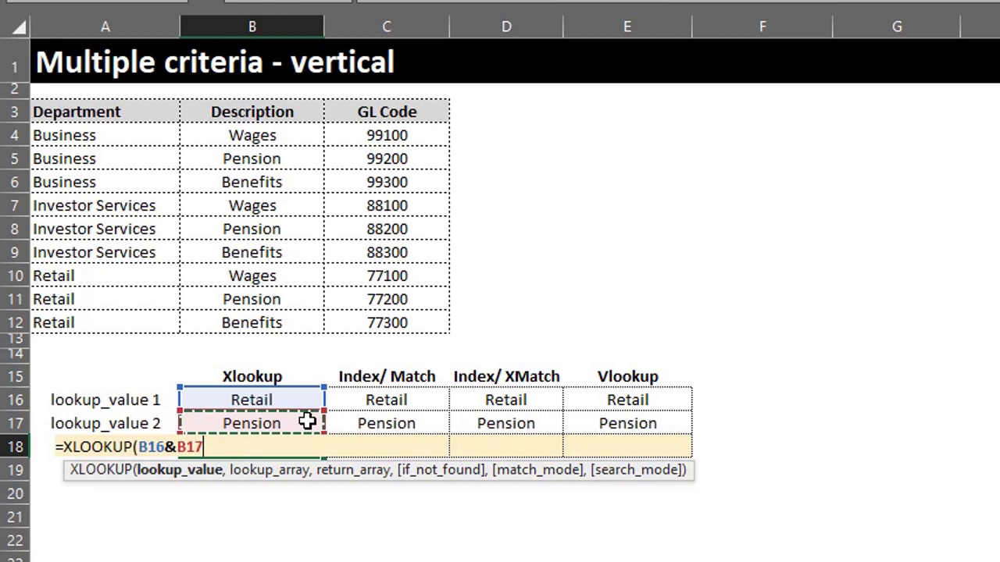
text(,)
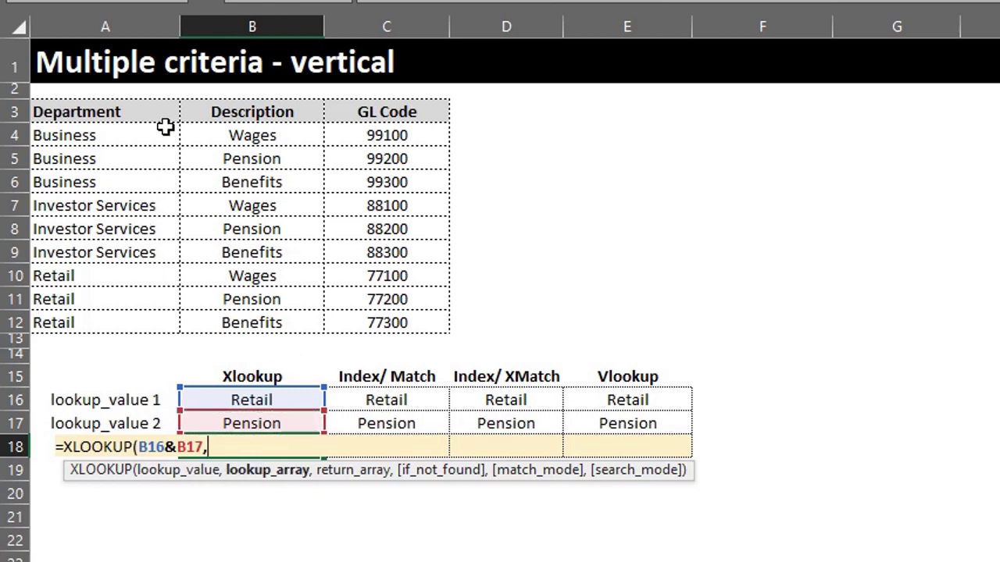
Complete it with lookup array A4:A12&B4:B12 and return range C4:C12, returning 77,200.
drag(168, 130, 98, 323)
text(&)
drag(216, 137, 196, 335)
text(,)
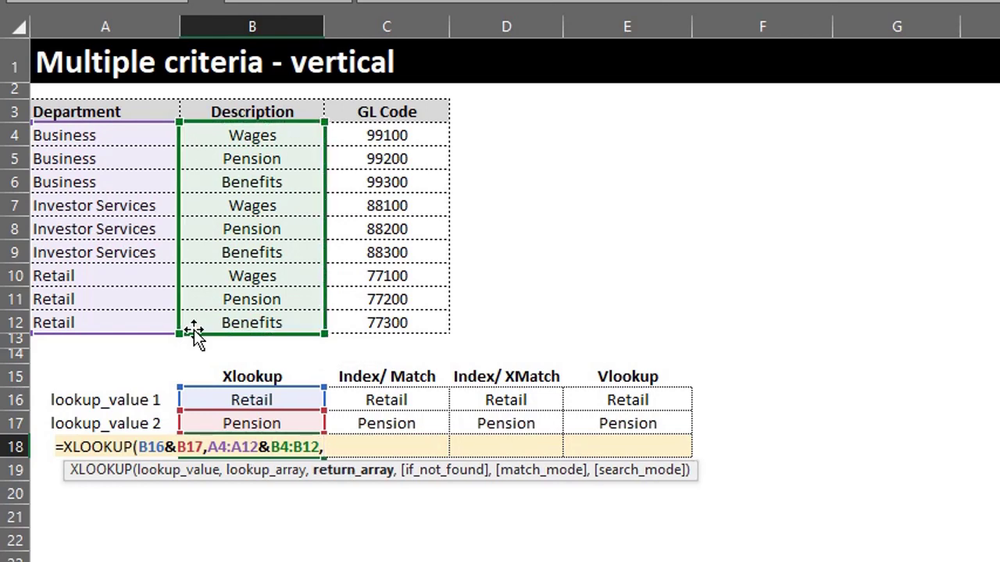
click(364, 141)
drag(364, 151, 364, 307)
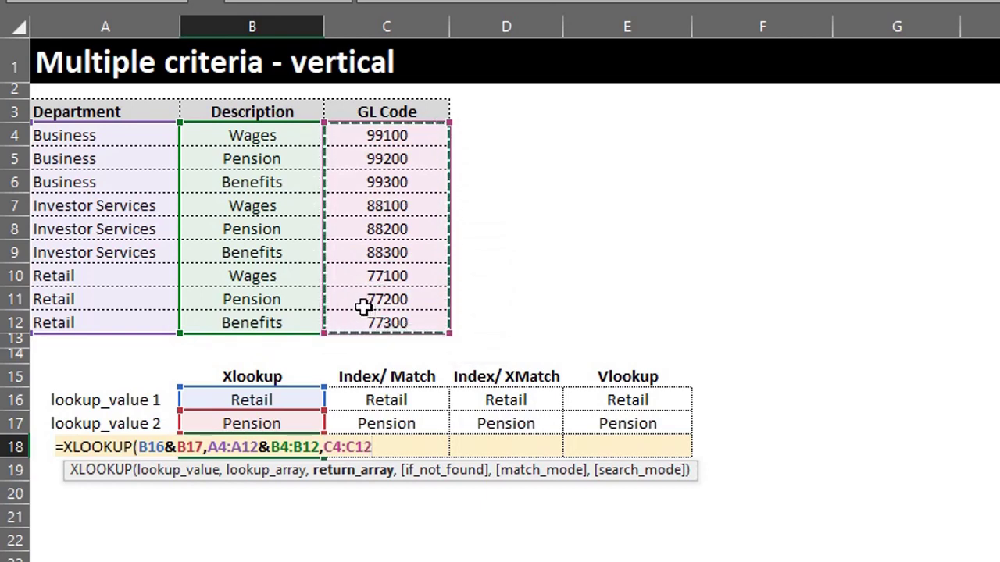
text())
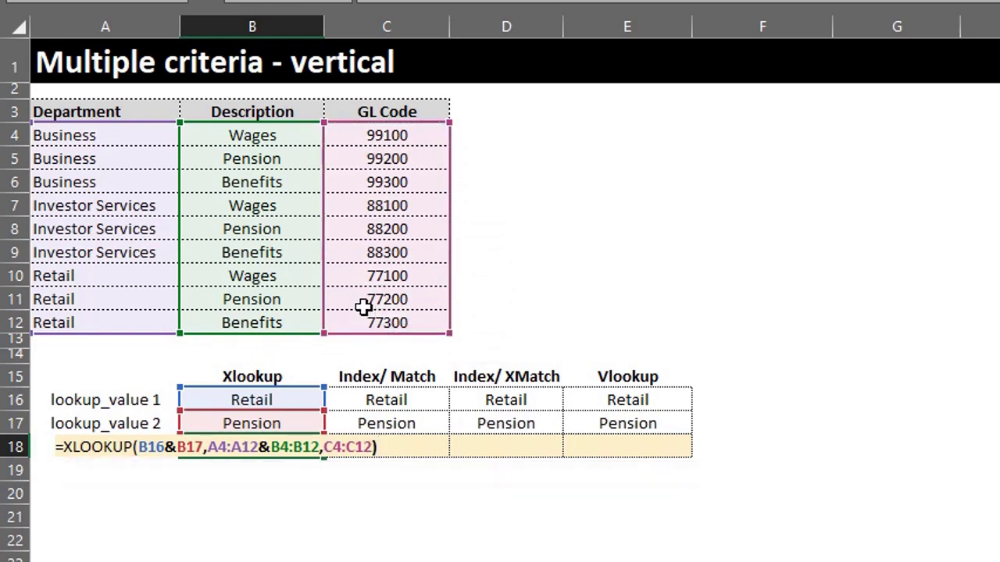
key(Return)
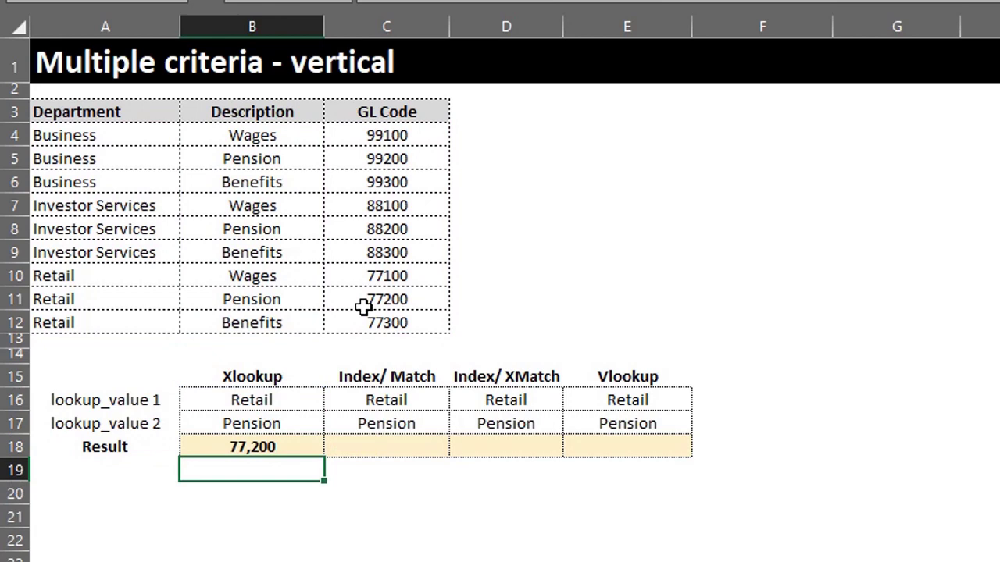
Choose Investor Services in B16 and Benefits in B17, making B18 return 88,300.
click(289, 402)
click(334, 400)
click(325, 438)
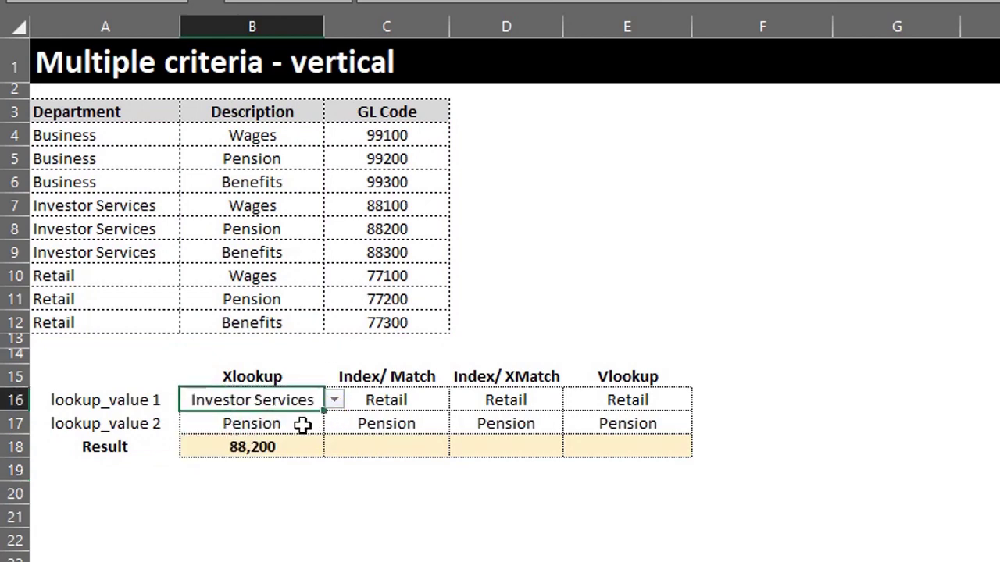
click(302, 424)
click(333, 424)
click(308, 473)
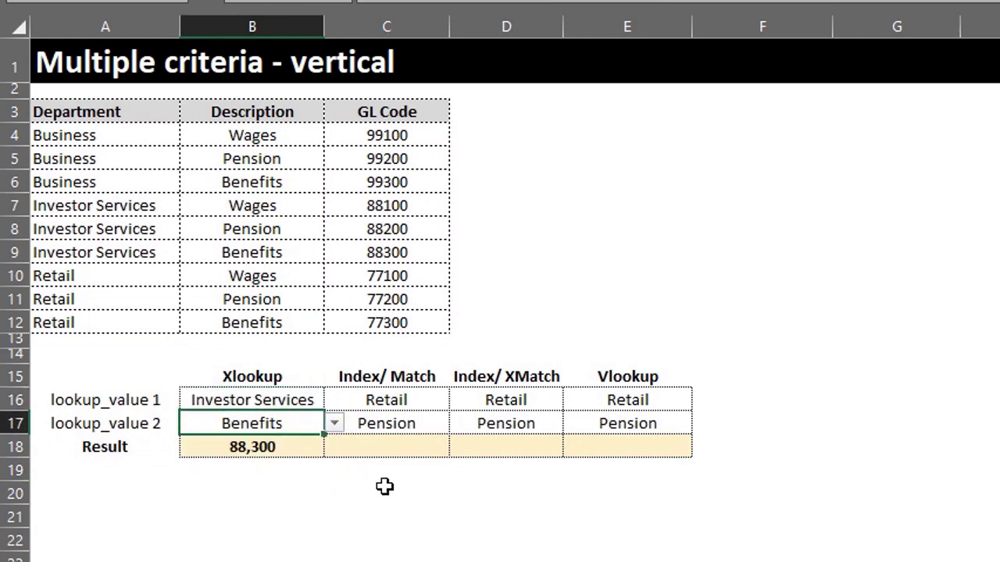
click(422, 448)
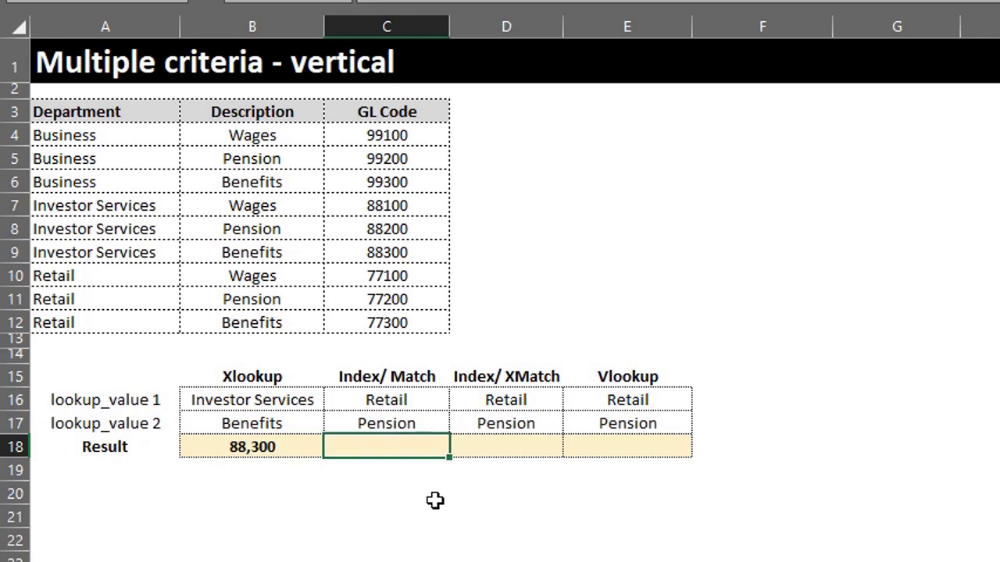
Begin an INDEX formula in C18 returning from C4:C12 with a nested MATCH.
text(=ind)
key(Tab)
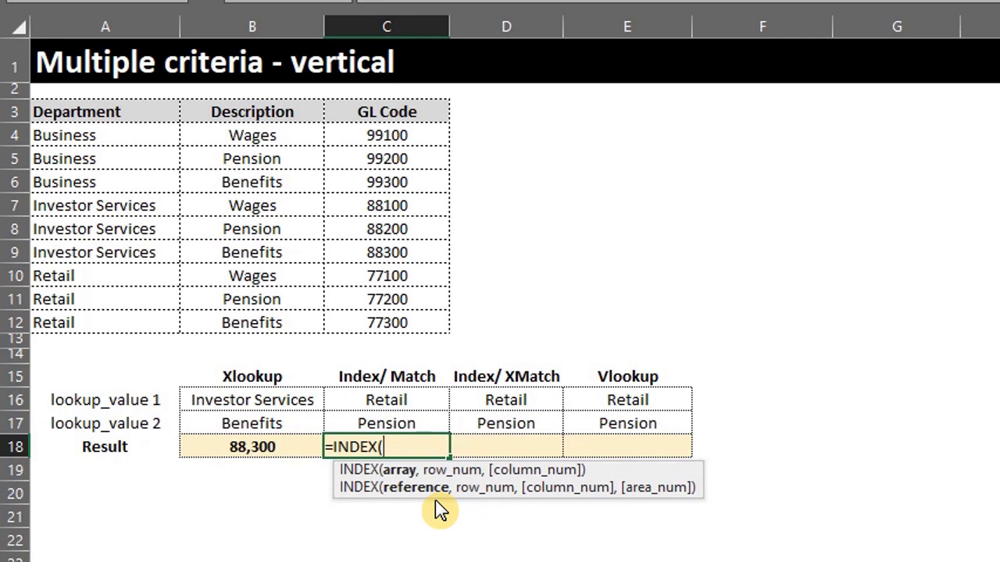
click(411, 134)
drag(412, 134, 384, 330)
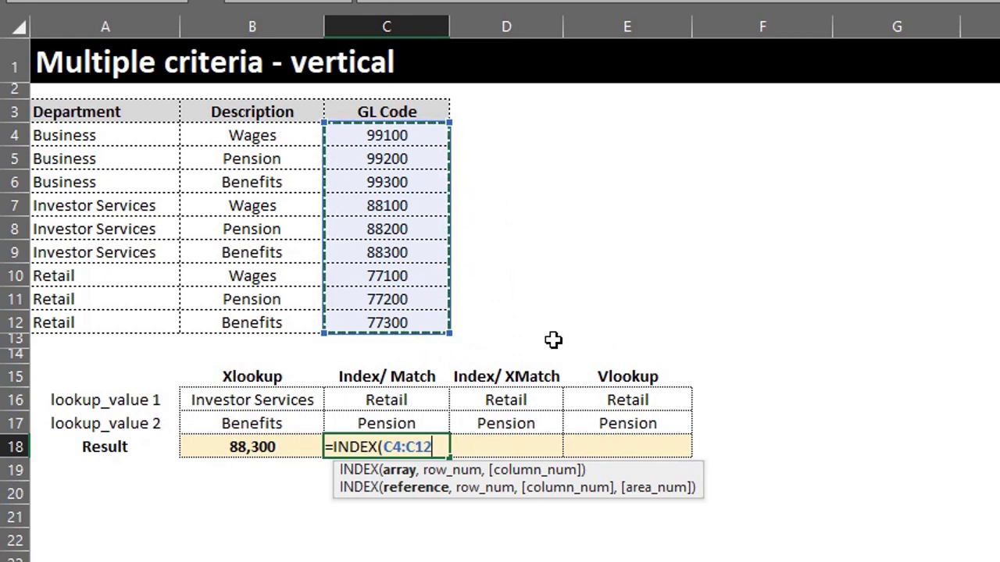
text(,mat)
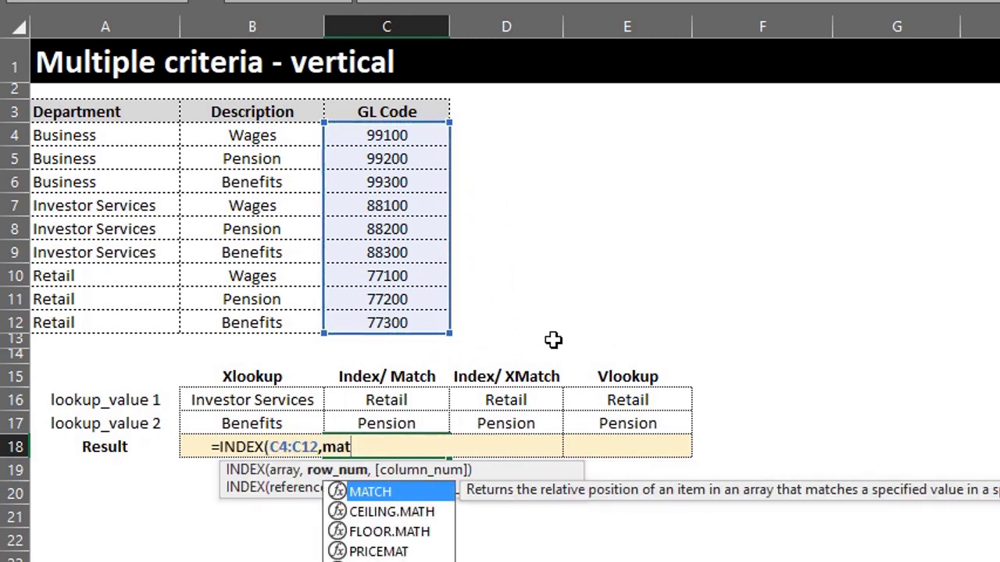
key(Tab)
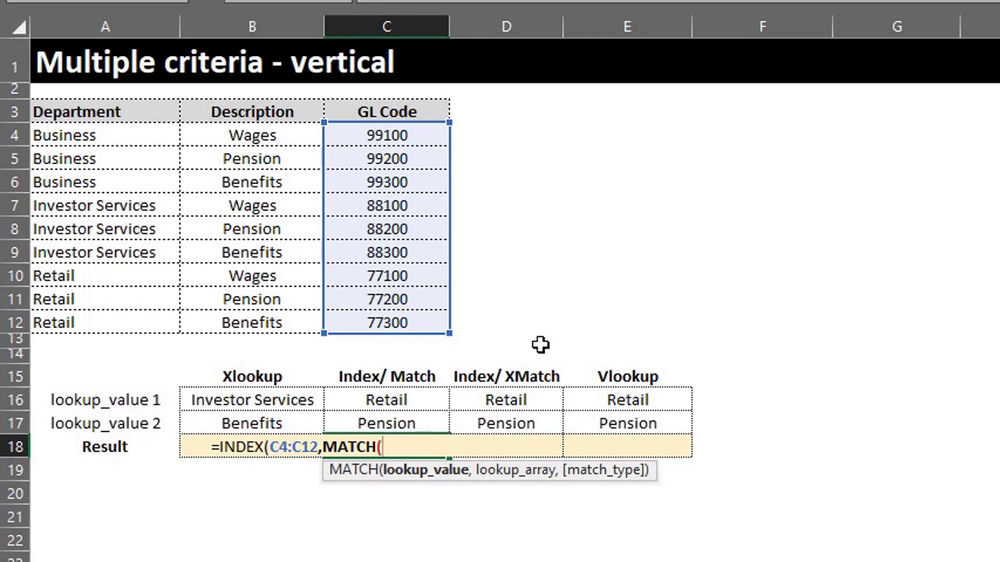
Exact-match C16&C17 against A4:A12&B4:B12 and commit it as an array formula.
click(432, 397)
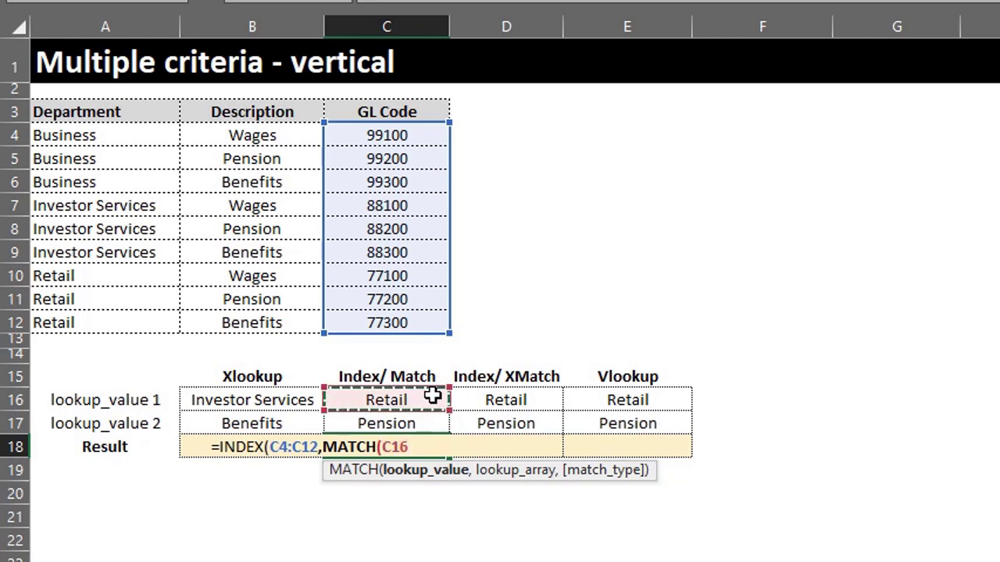
text(&)
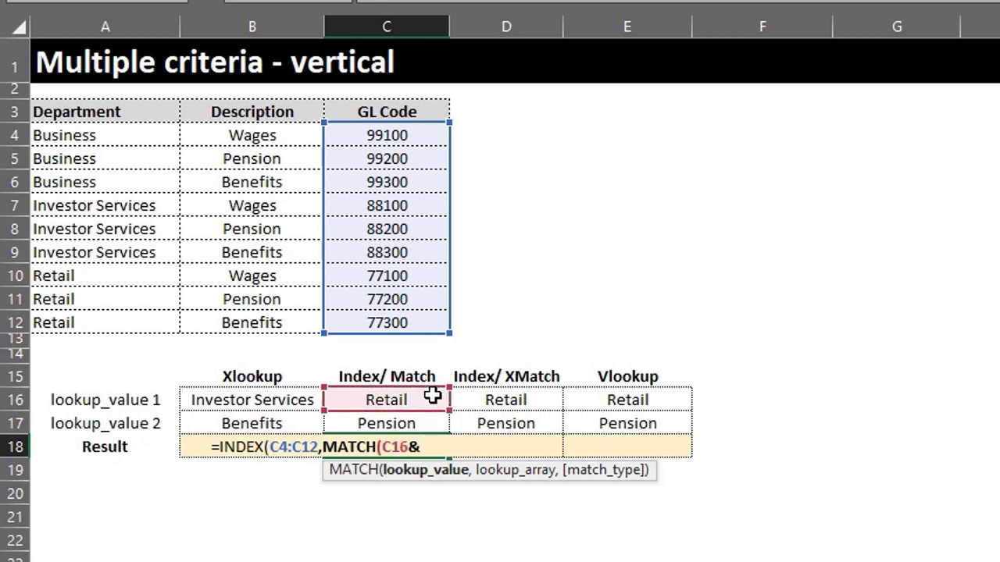
click(423, 421)
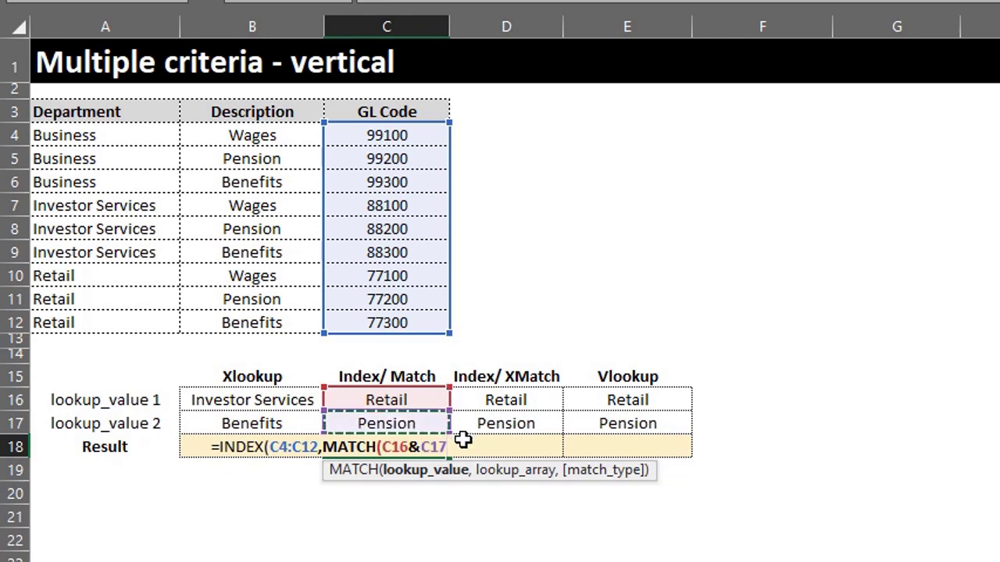
text(,)
drag(49, 137, 52, 318)
text(&)
drag(218, 136, 212, 320)
text(,)
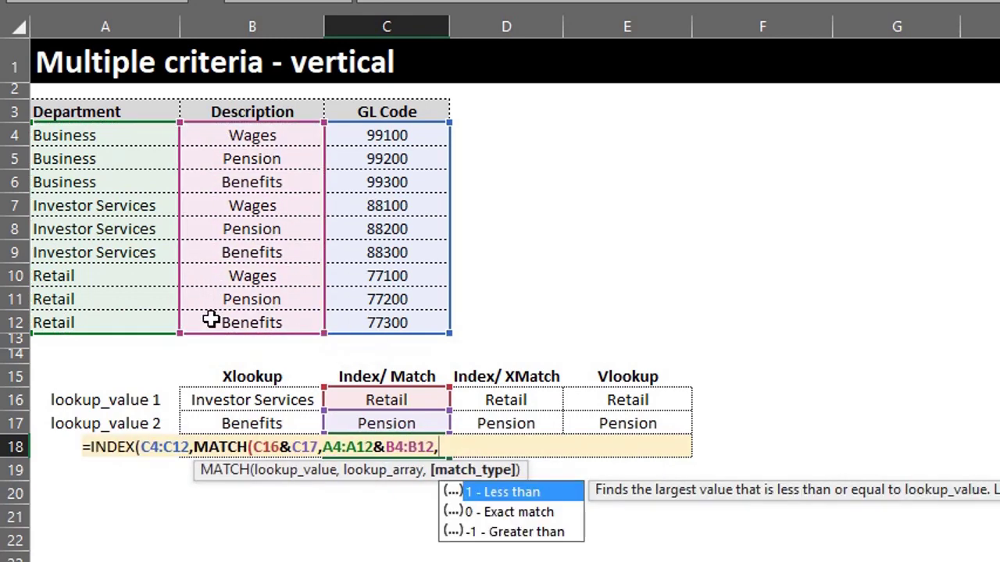
text(0)
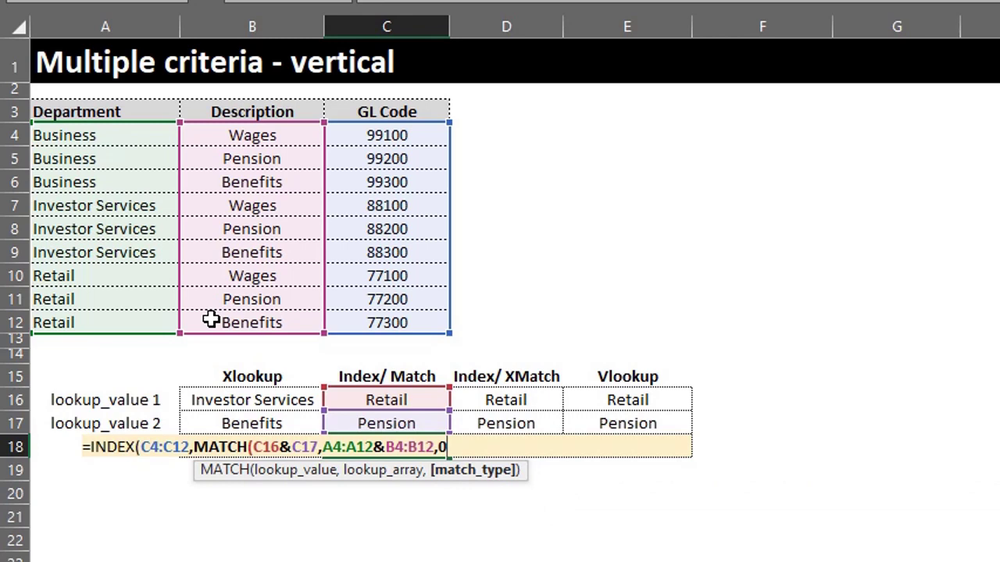
text())
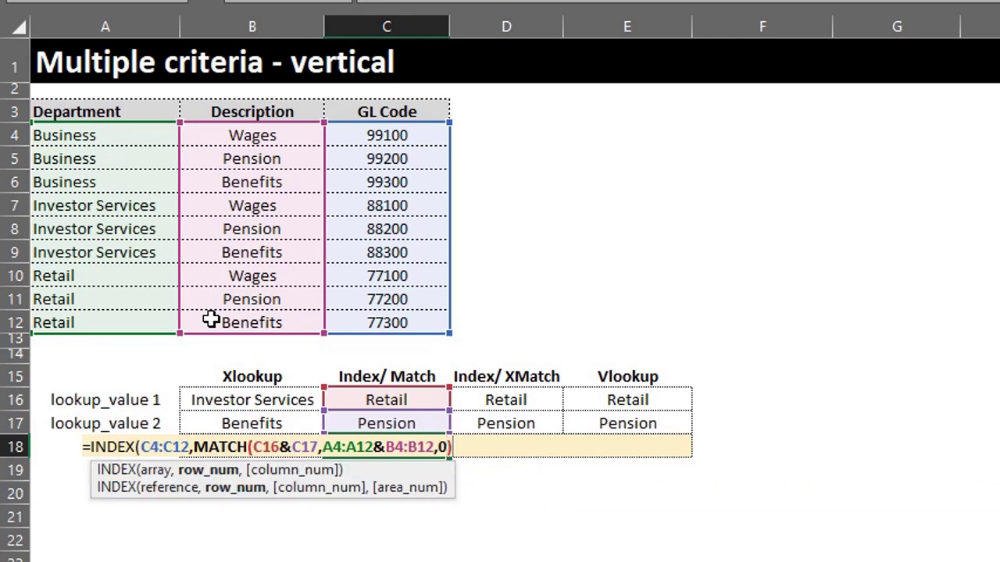
text())
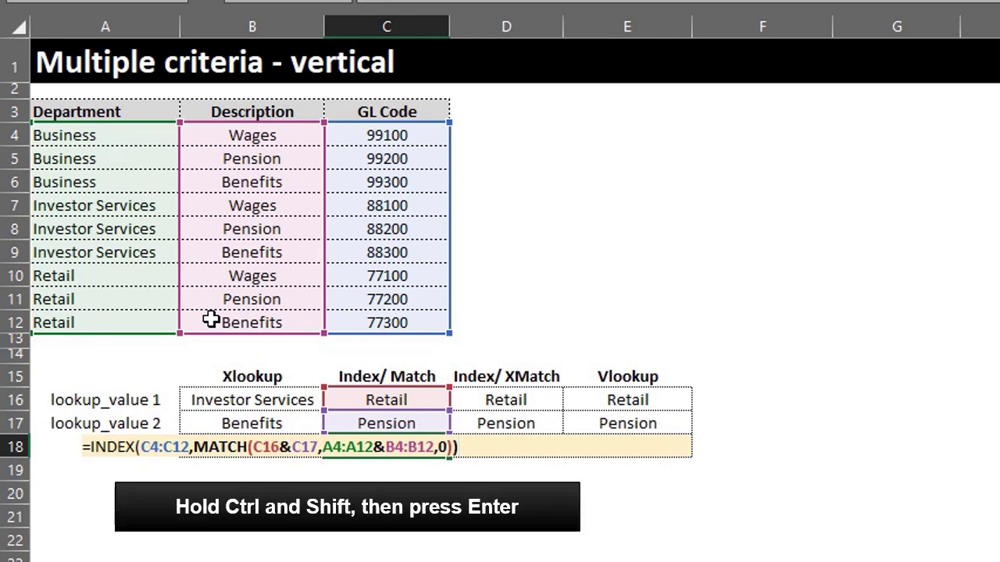
key(ctrl+shift+Return)
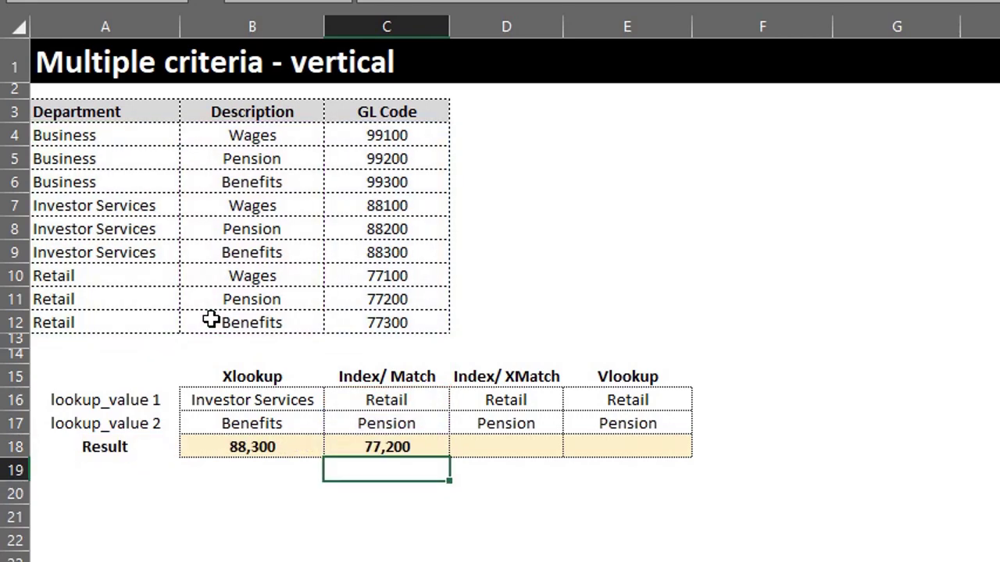
Switch the C16 department to Business so C18 shows 99,200.
click(437, 404)
click(459, 399)
click(367, 417)
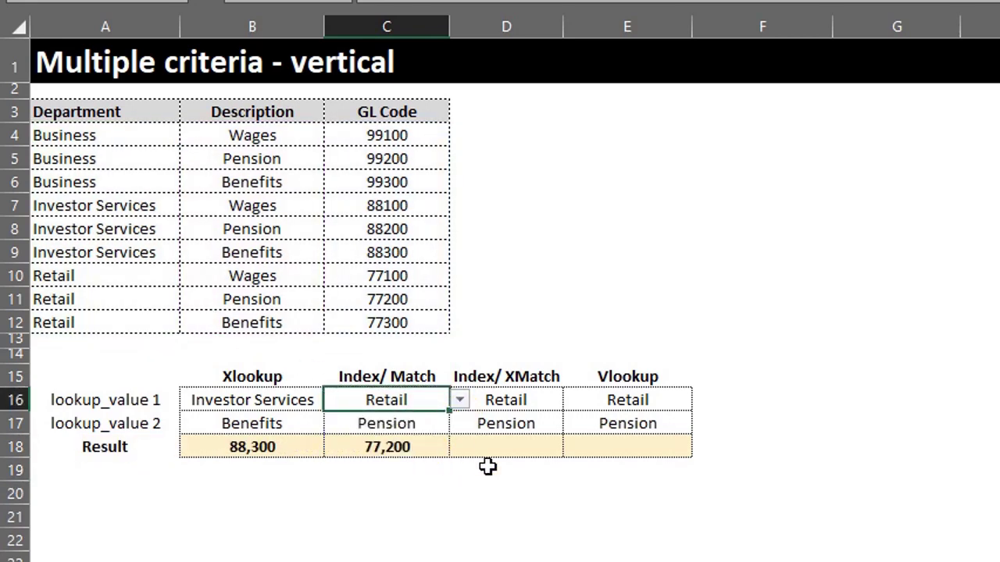
click(507, 453)
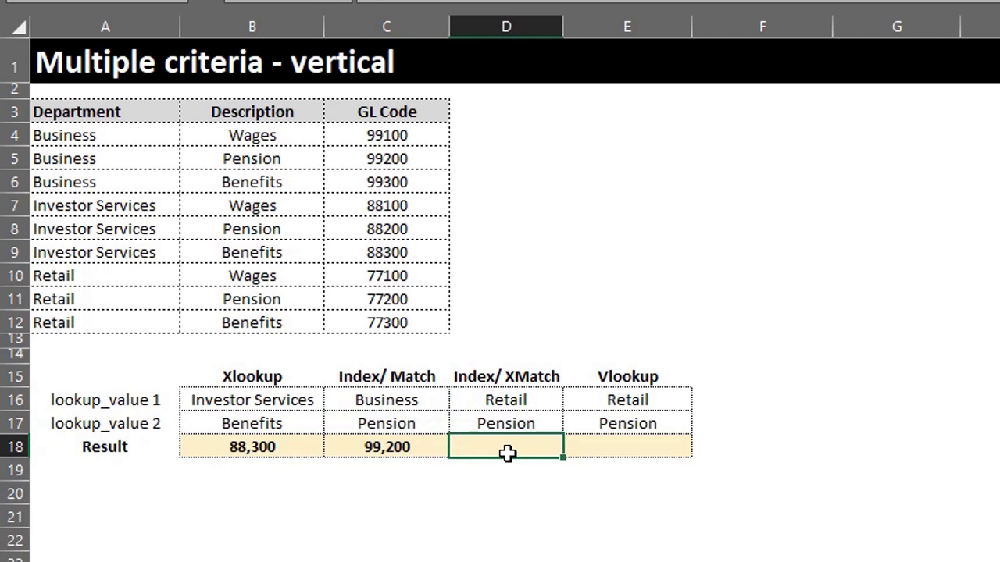
Begin an INDEX formula in D18 over C4:C12 with a nested XMATCH.
text(=i)
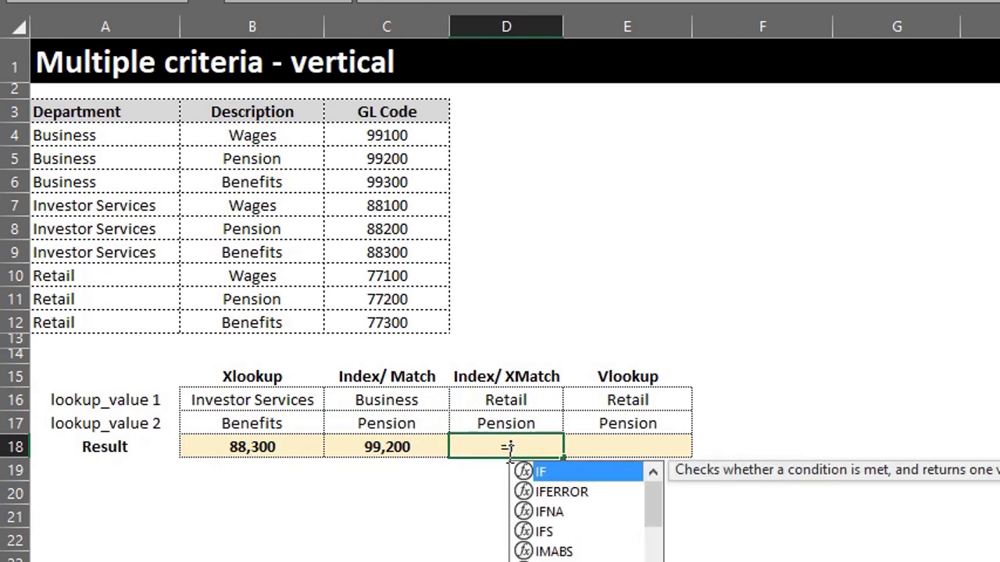
text(nd)
key(Tab)
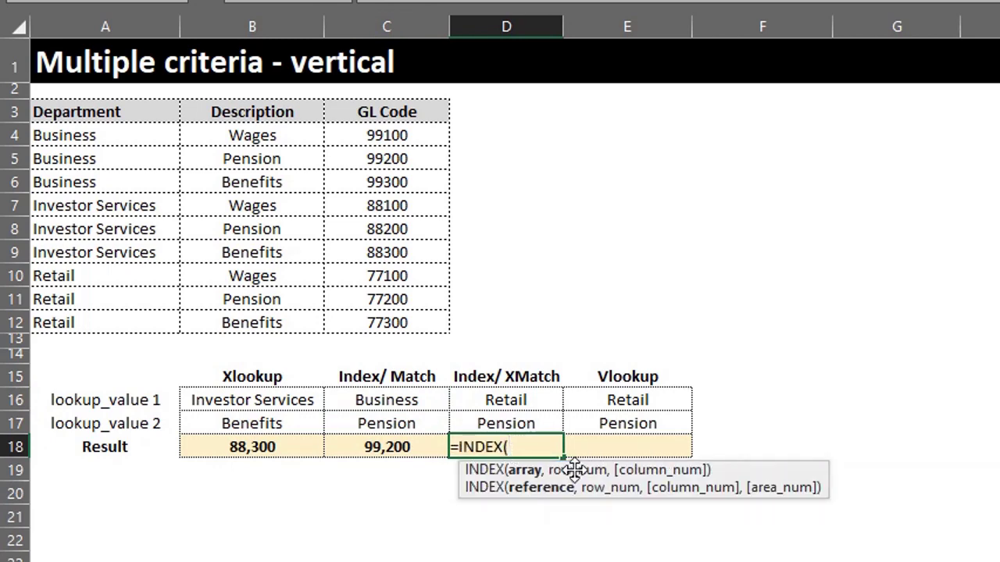
drag(361, 137, 404, 332)
text(,)
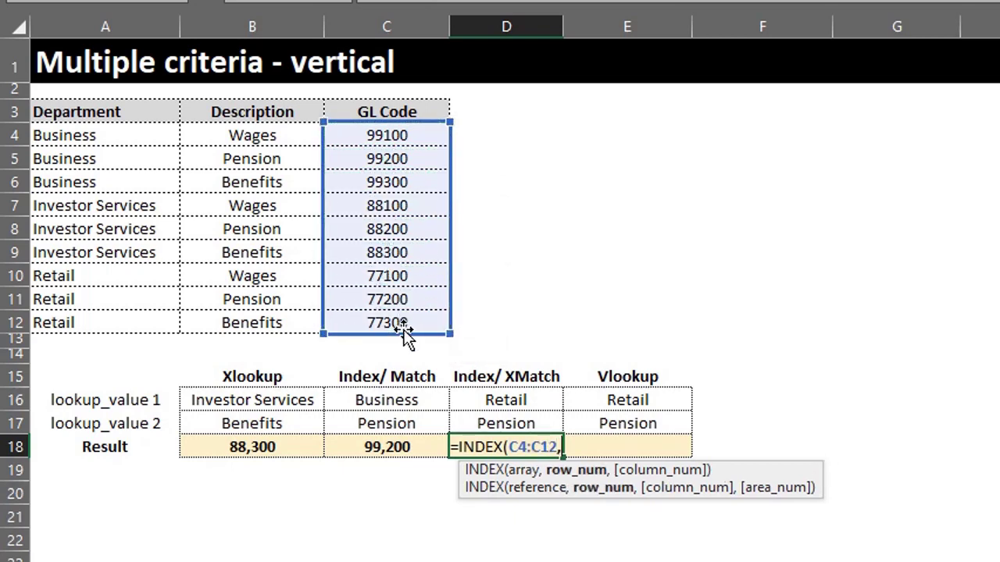
text(xm)
key(Tab)
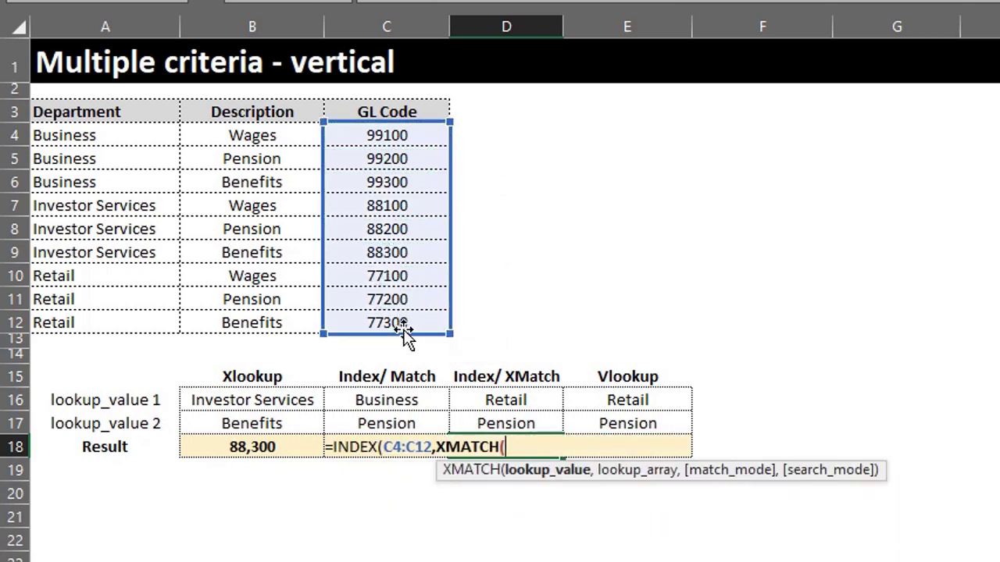
XMATCH D16&D17 against A4:A12&B4:B12 and enter the formula, returning 77,200.
click(513, 406)
text(&)
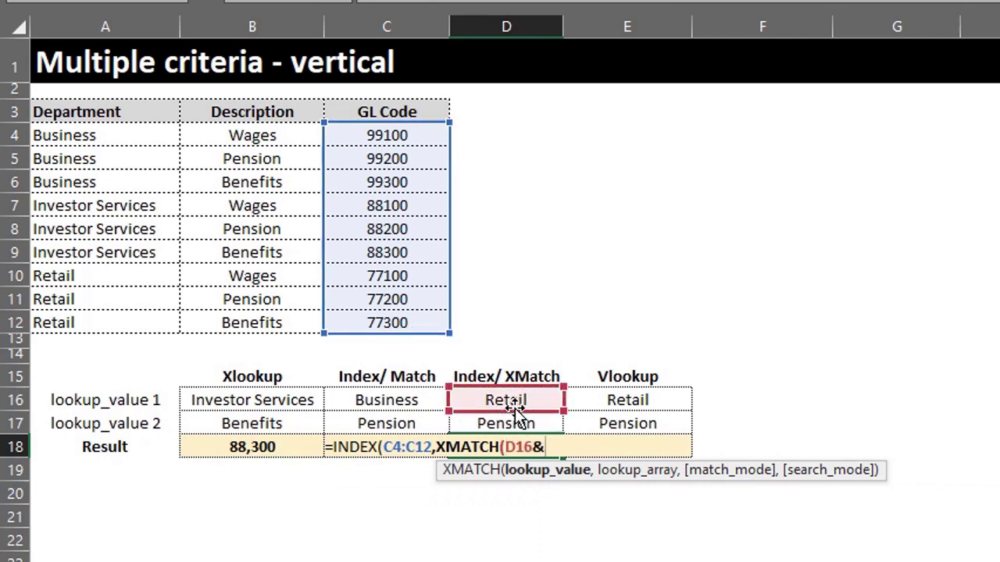
click(518, 426)
text(,)
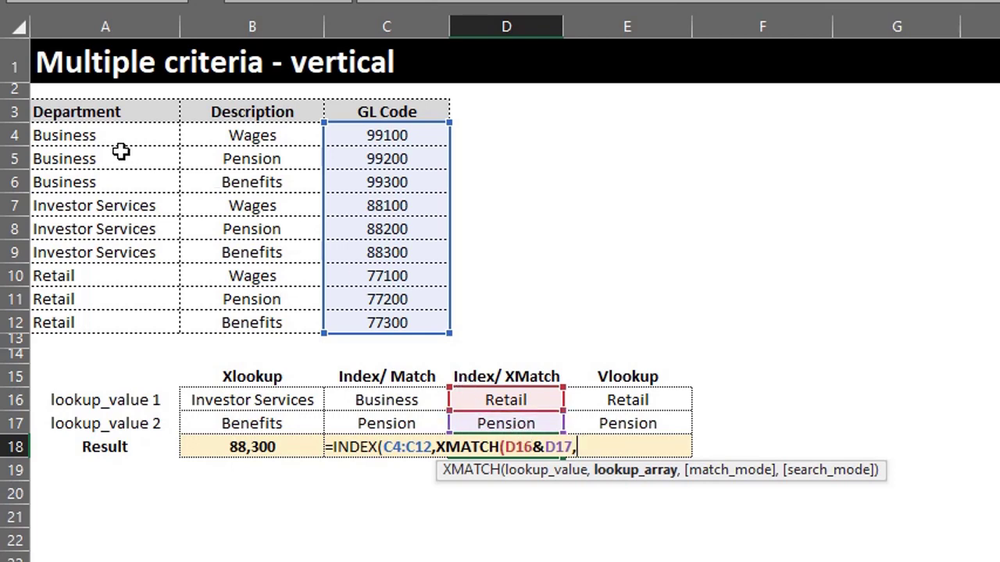
drag(112, 136, 105, 321)
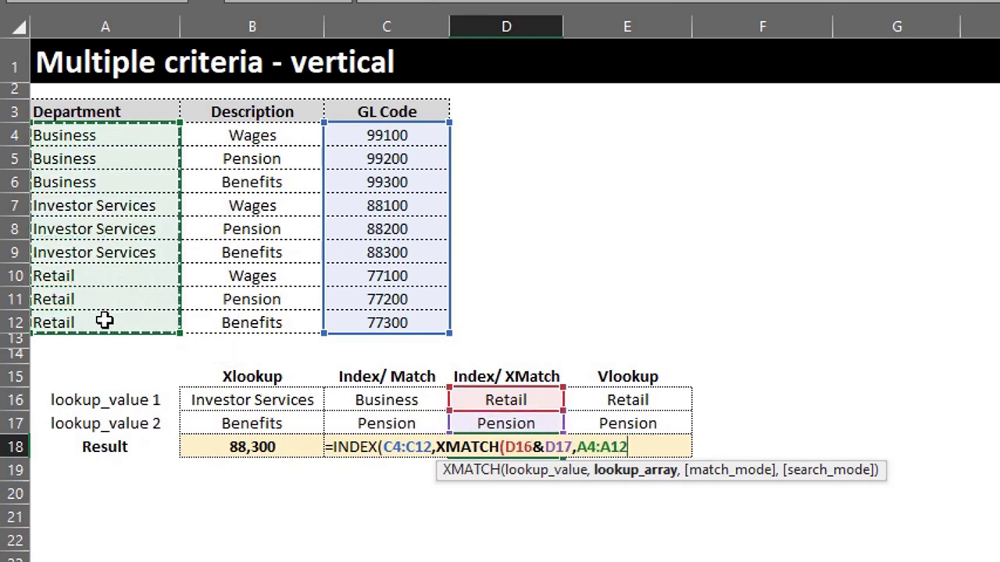
text(&)
drag(223, 139, 235, 328)
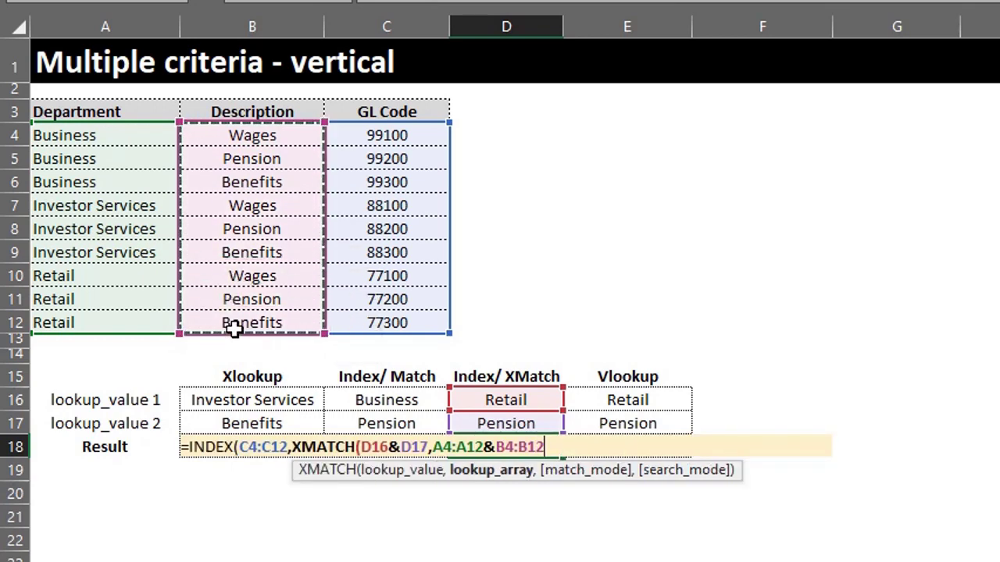
text())
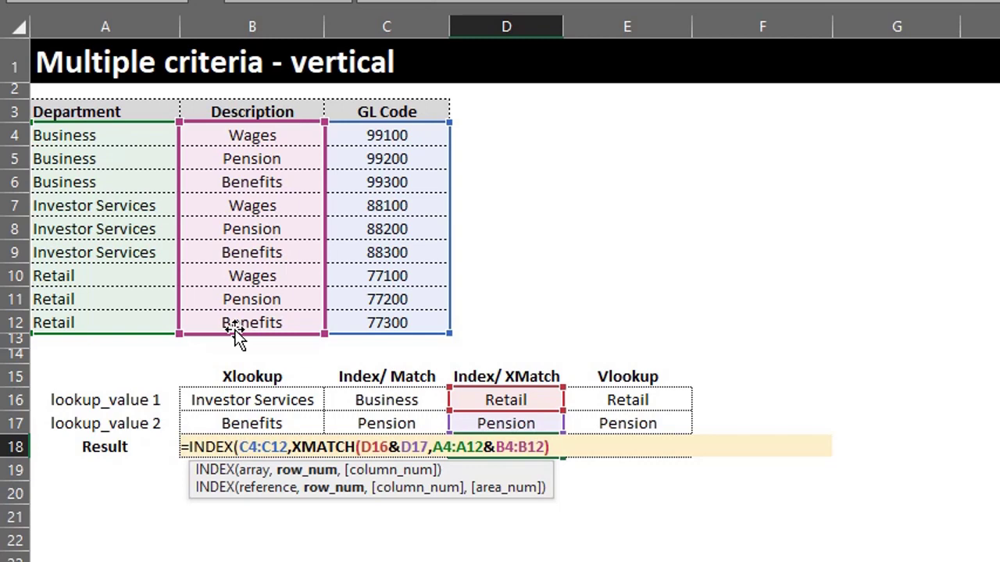
text())
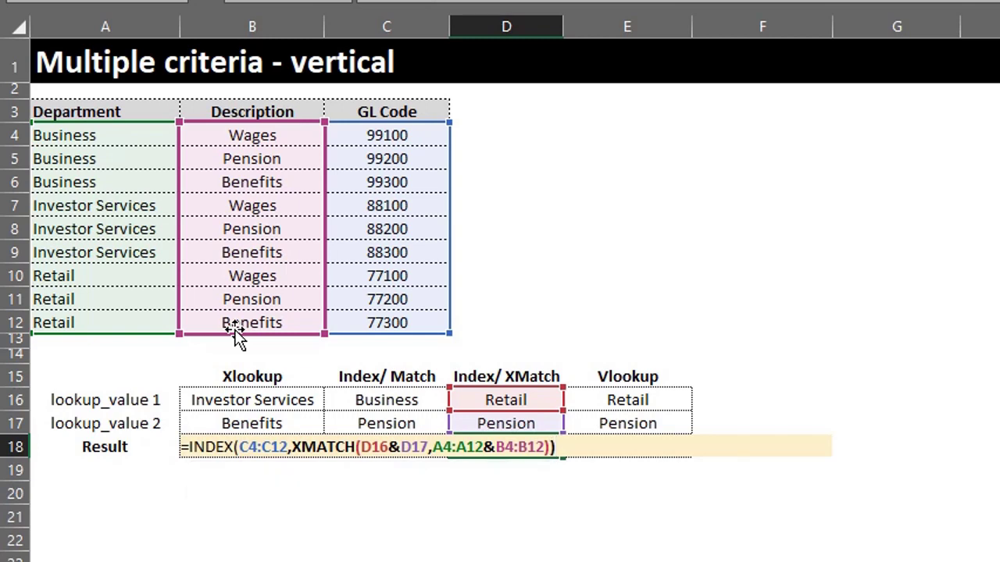
key(Return)
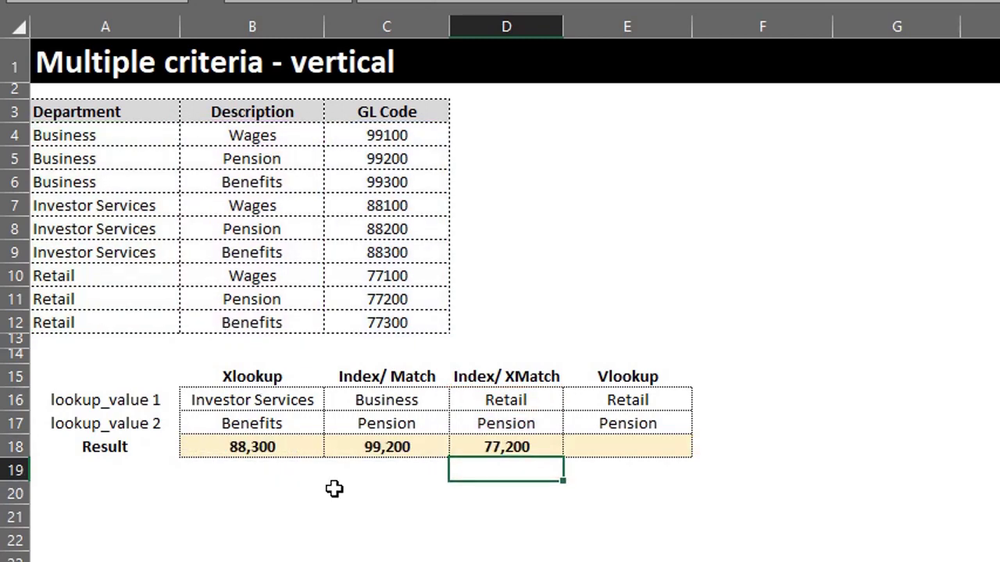
click(491, 403)
Change D17 to Benefits so D18 returns 77,300 for Retail Benefits.
click(500, 417)
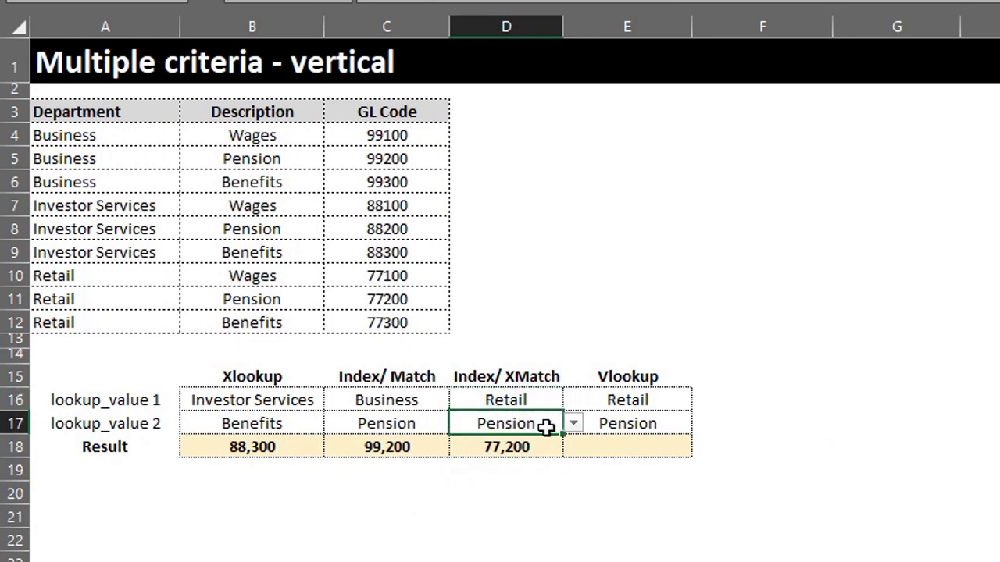
click(574, 424)
click(546, 475)
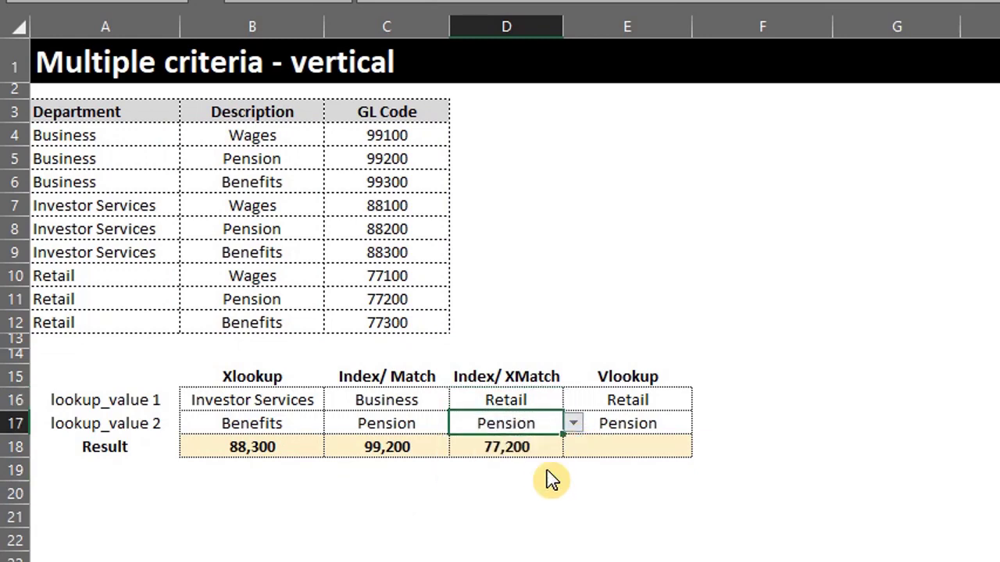
click(603, 446)
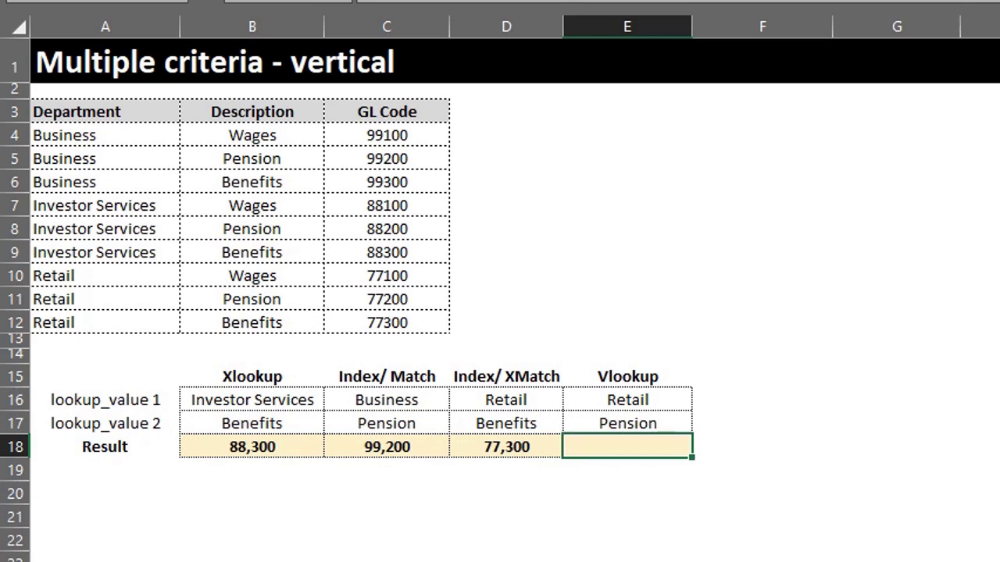
Enter =IF(B4:B12=E17,A4:C12,"") in D4 as an array formula listing only Pension rows.
click(494, 156)
click(495, 134)
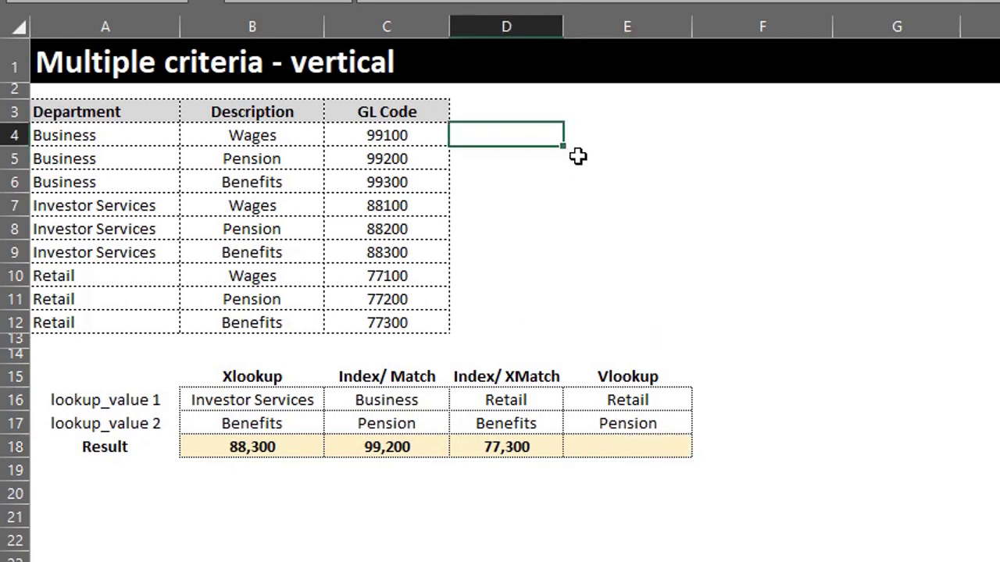
text(=if)
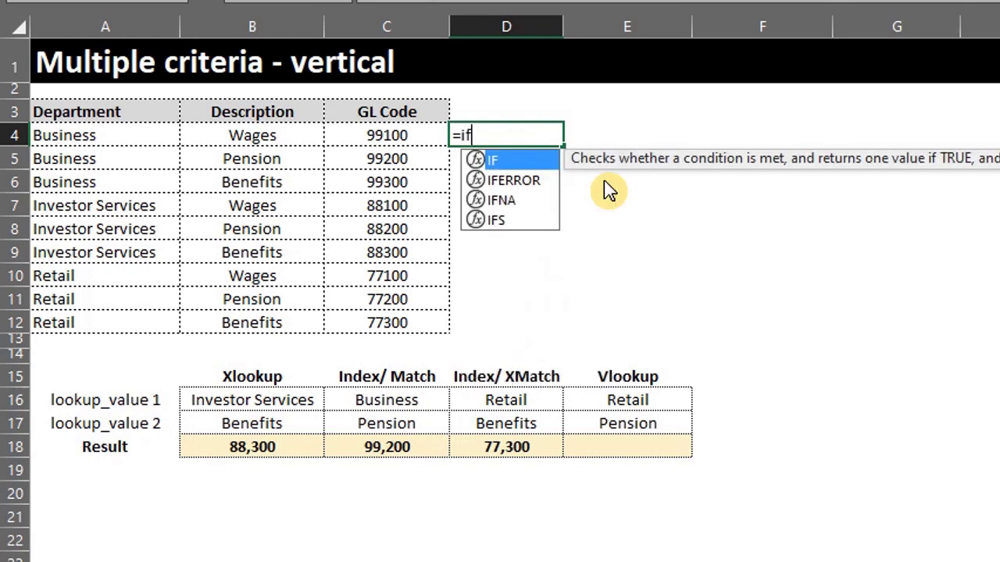
key(Tab)
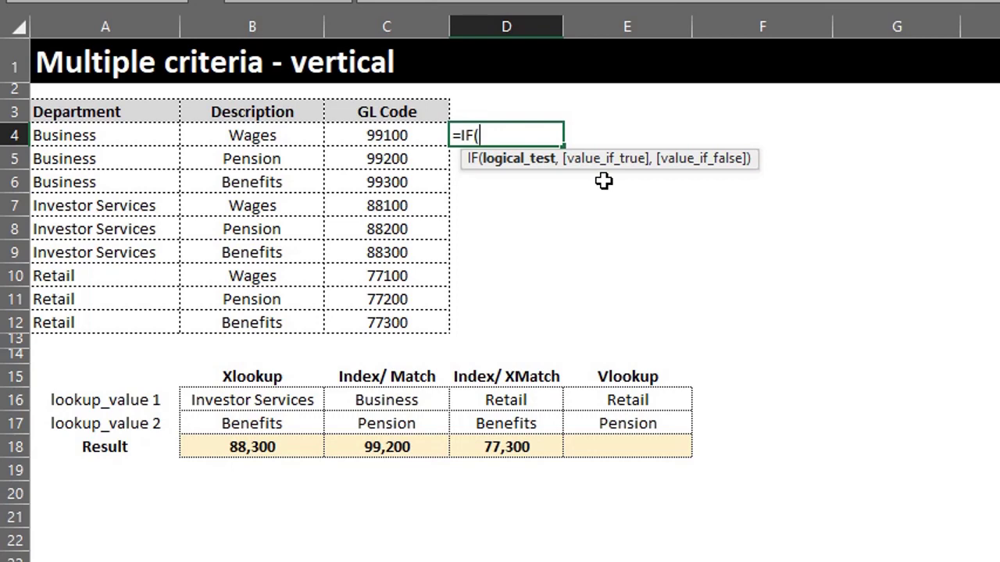
drag(284, 129, 292, 321)
text(=)
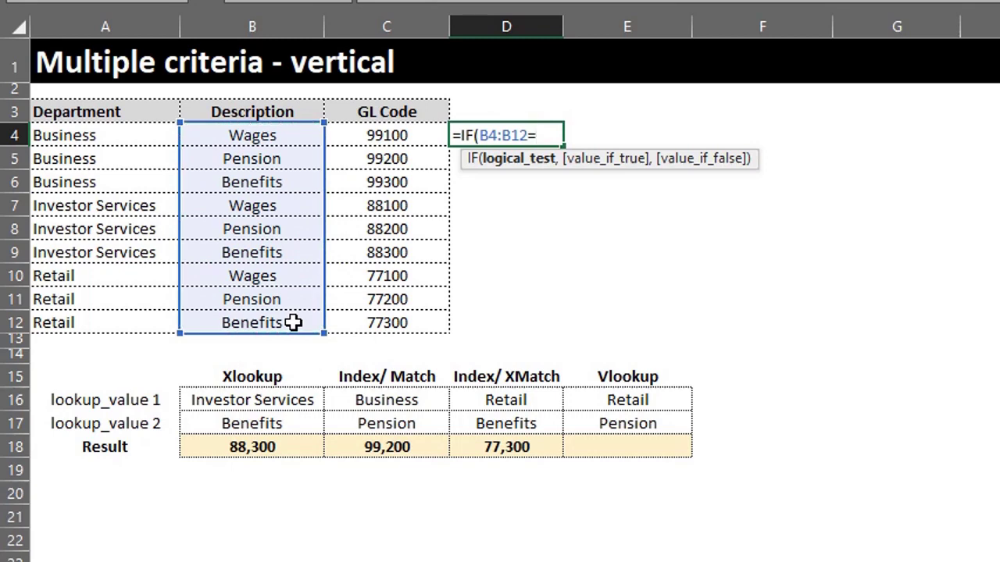
click(649, 425)
text(,)
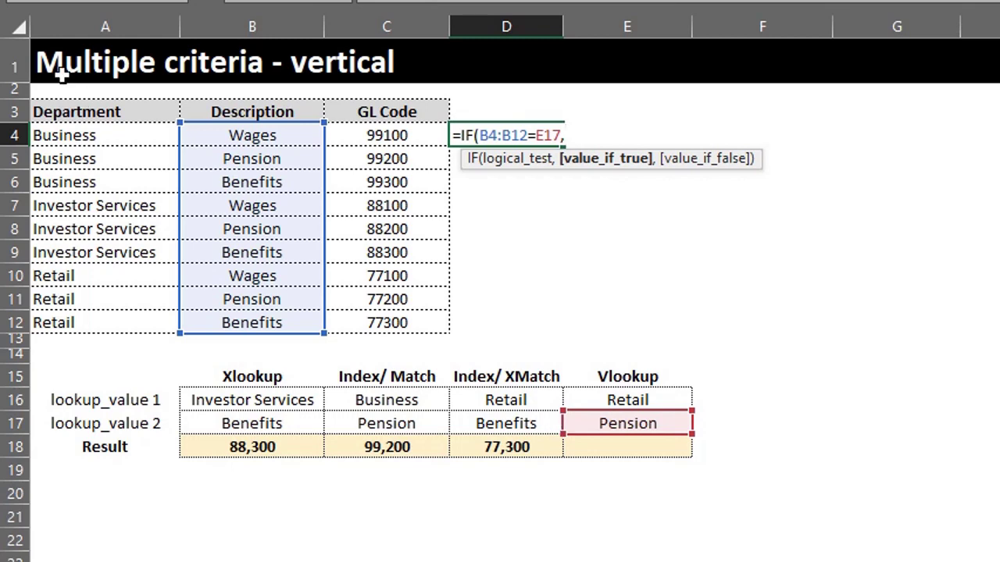
drag(72, 133, 381, 314)
text(,)
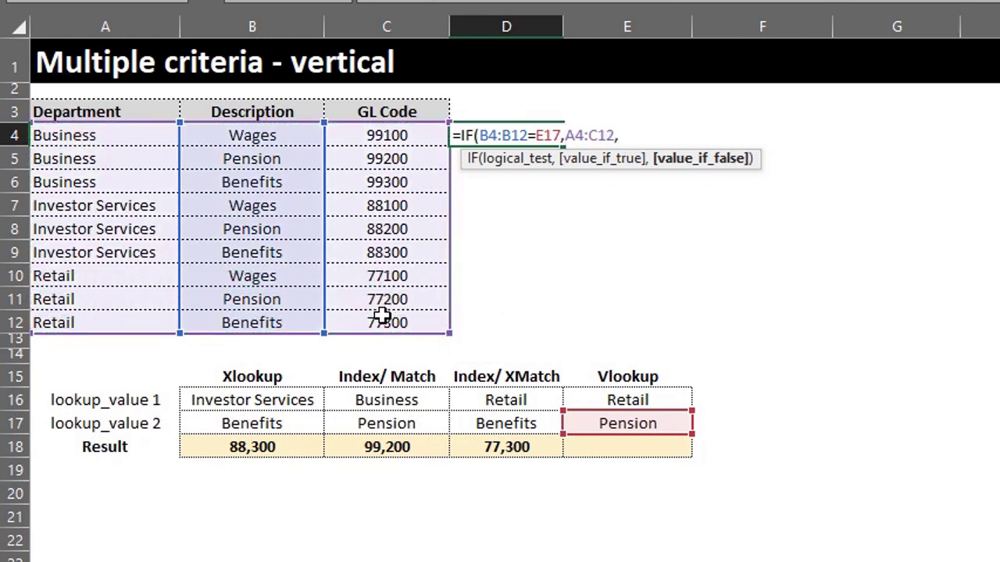
text(""))
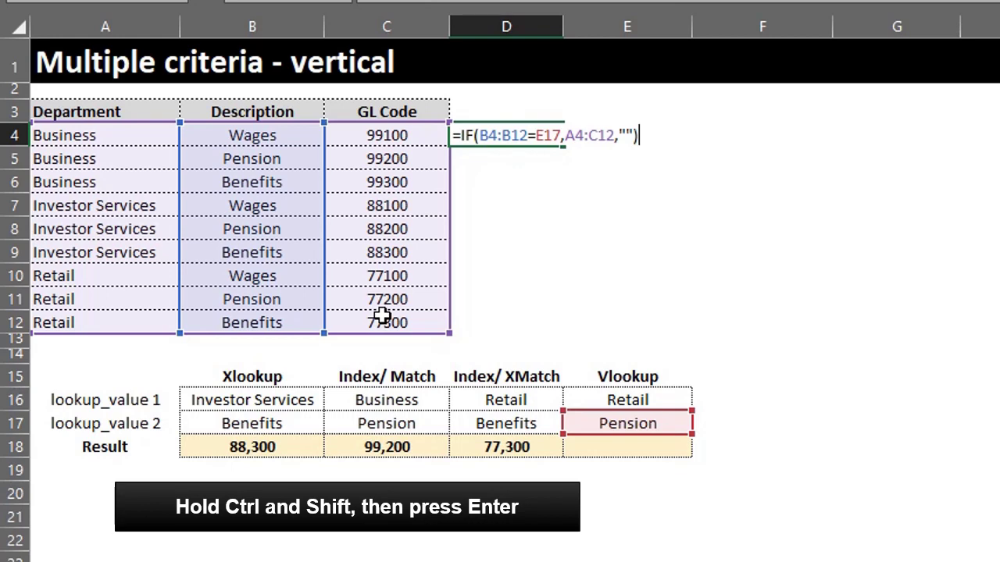
key(ctrl+shift+Return)
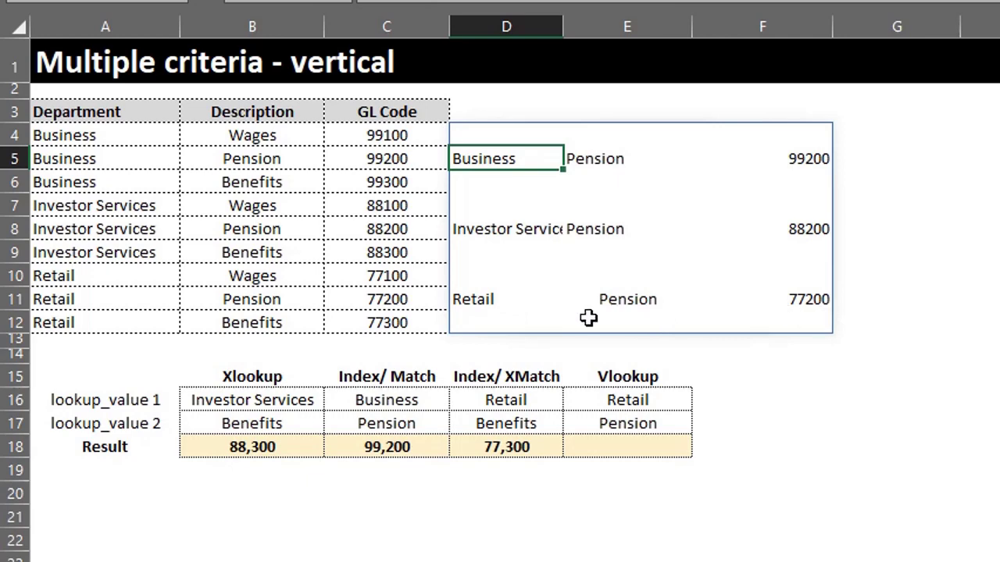
Review the D4 helper formula in edit mode and leave it unchanged.
click(663, 342)
click(466, 127)
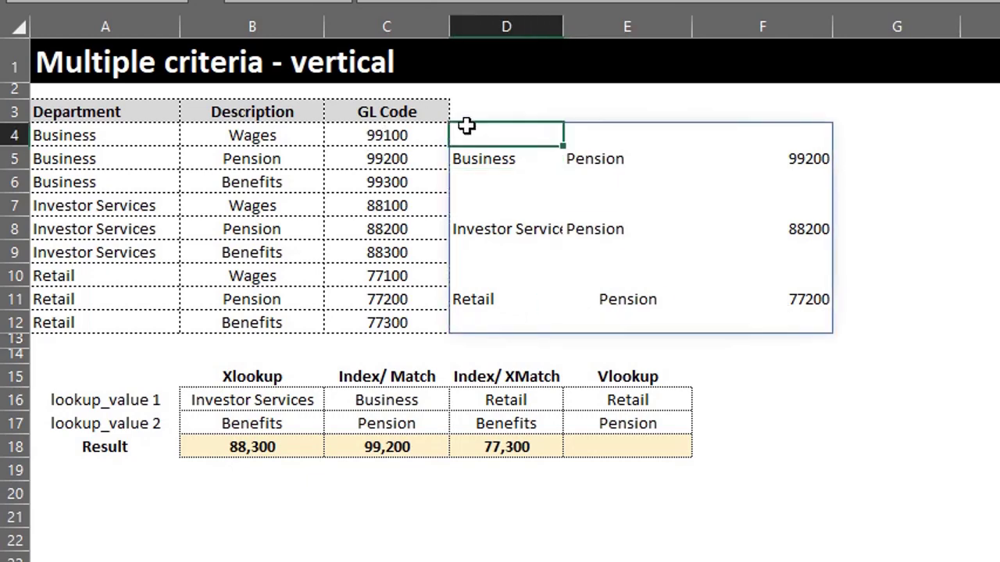
key(F2)
key(Escape)
click(652, 446)
Enter a VLOOKUP array formula in E18 using E16, the pasted helper IF table, column 3, FALSE.
text(=vl)
key(Tab)
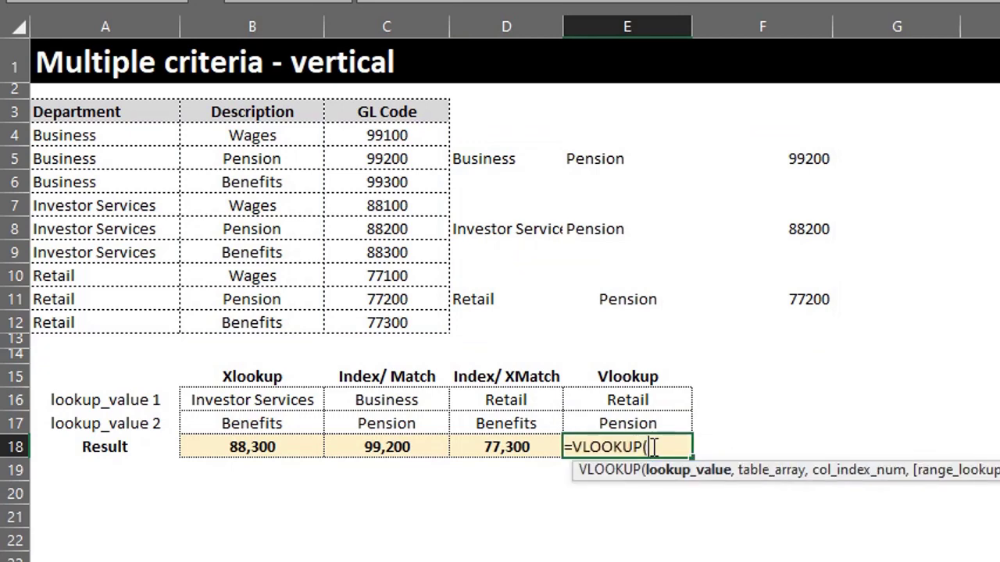
click(672, 399)
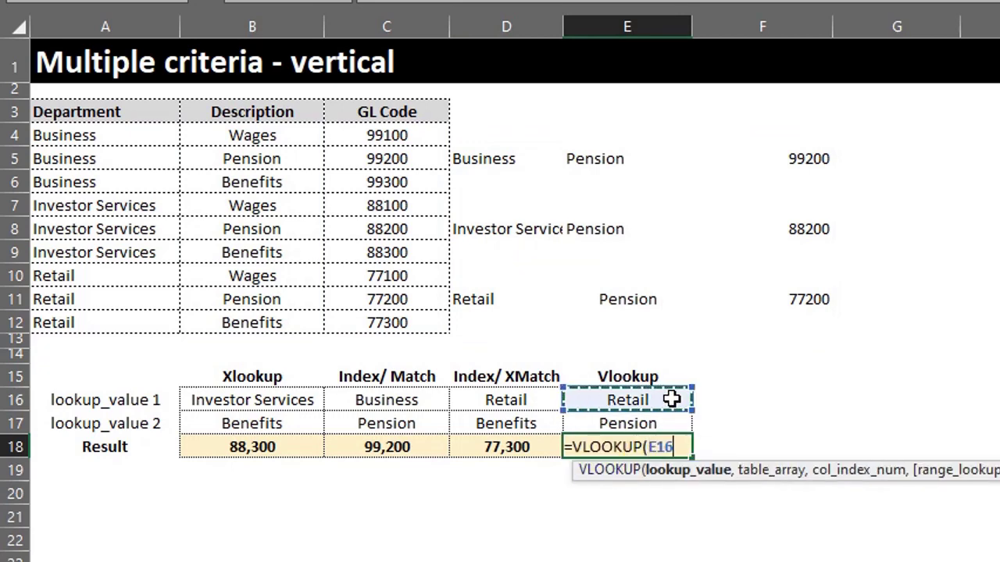
text(,)
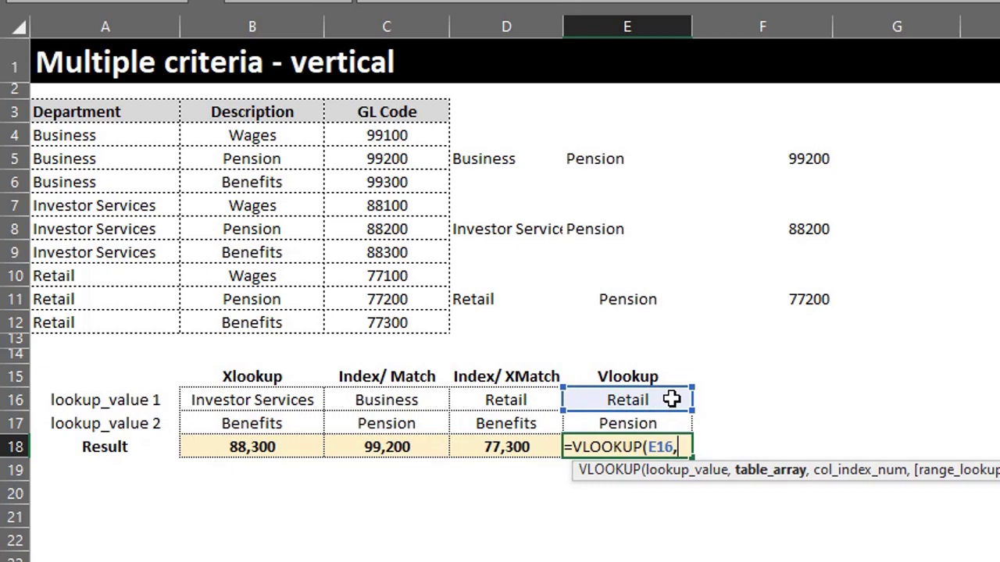
text(IF(B4:B12=E17,A4:C12,""))
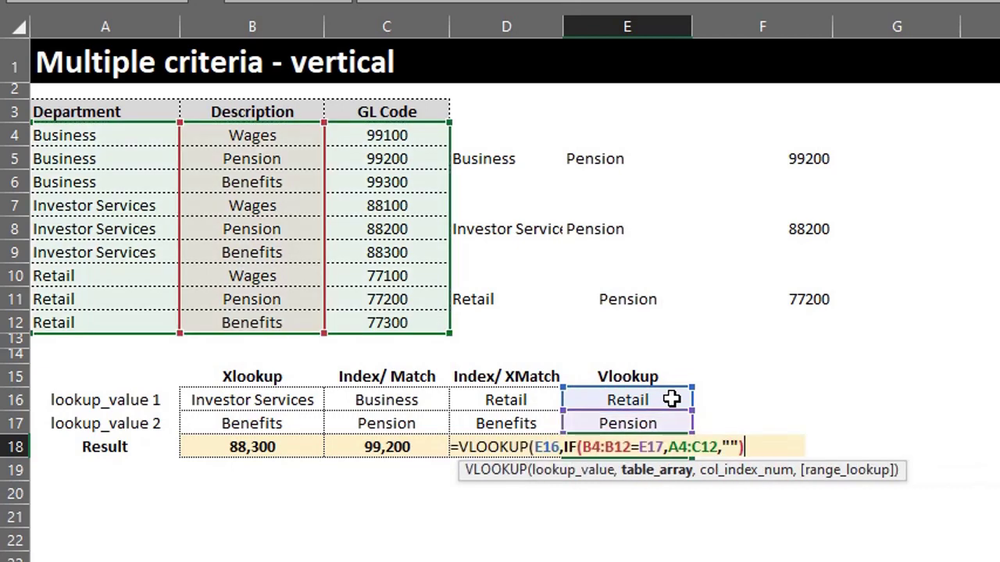
text(,)
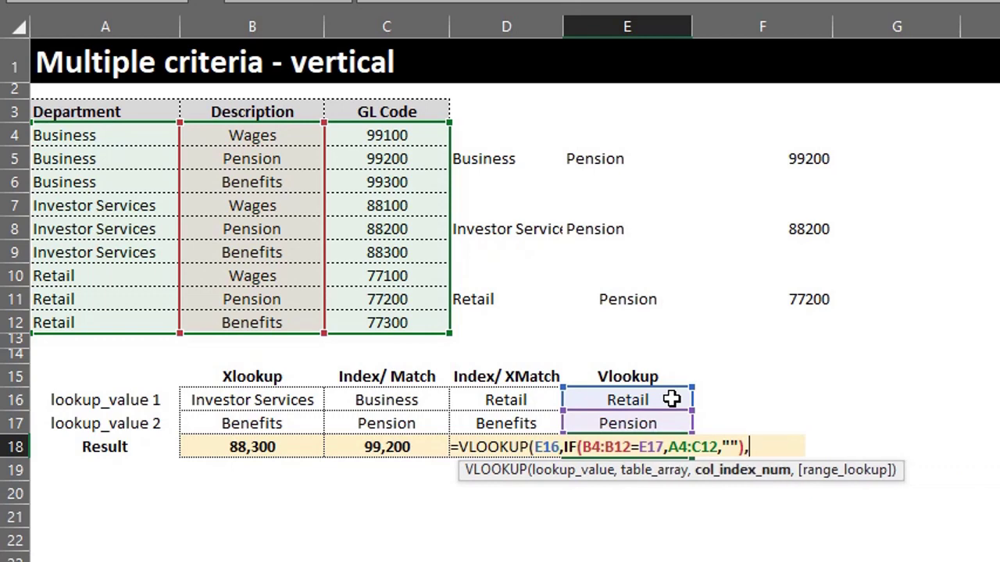
text(3,)
key(Down)
key(Tab)
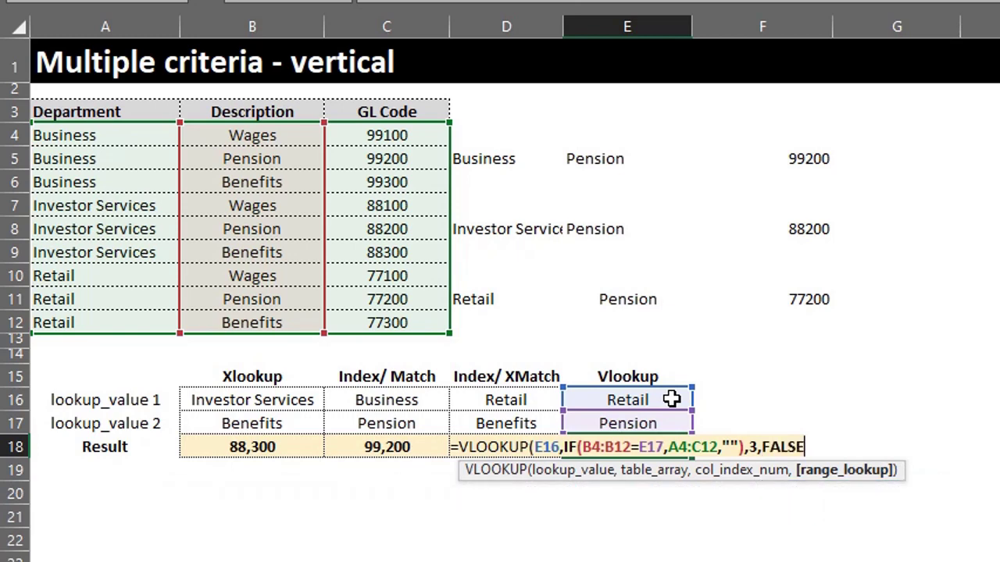
text())
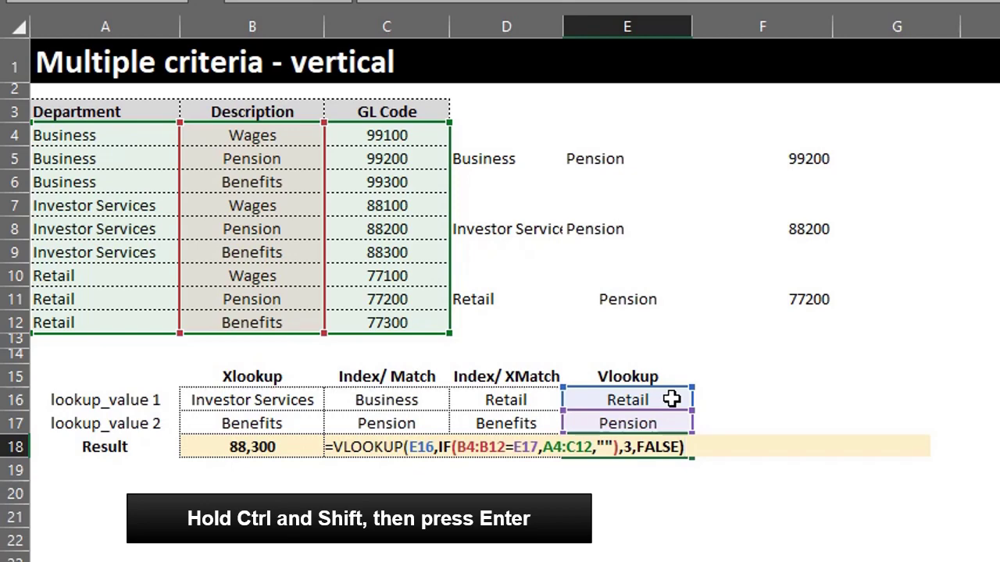
key(ctrl+shift+Return)
Set E16 to Investor Services and E17 to Benefits, then Wages, giving 88,100.
click(676, 402)
click(706, 397)
click(698, 436)
click(691, 426)
click(702, 423)
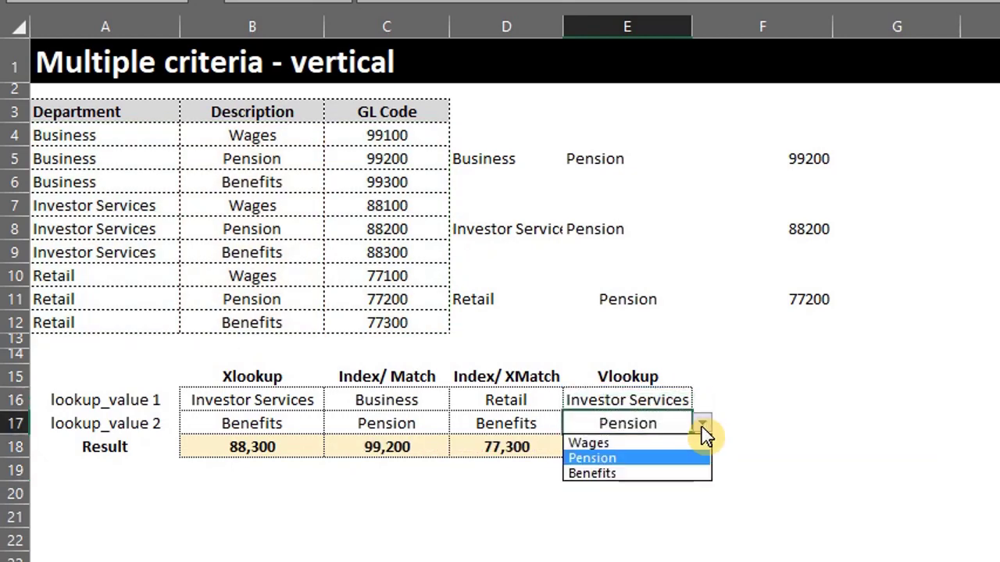
click(679, 465)
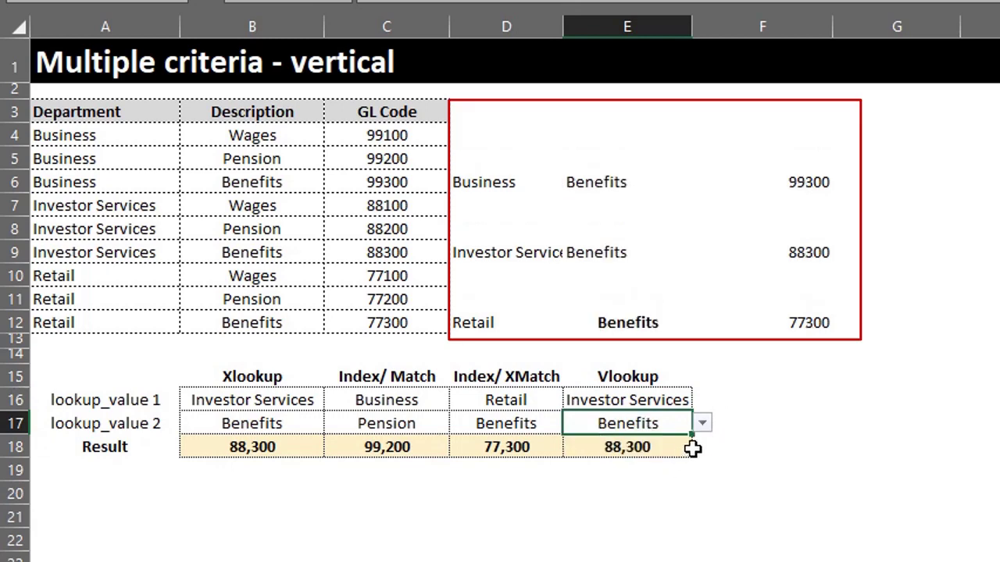
click(702, 423)
click(699, 445)
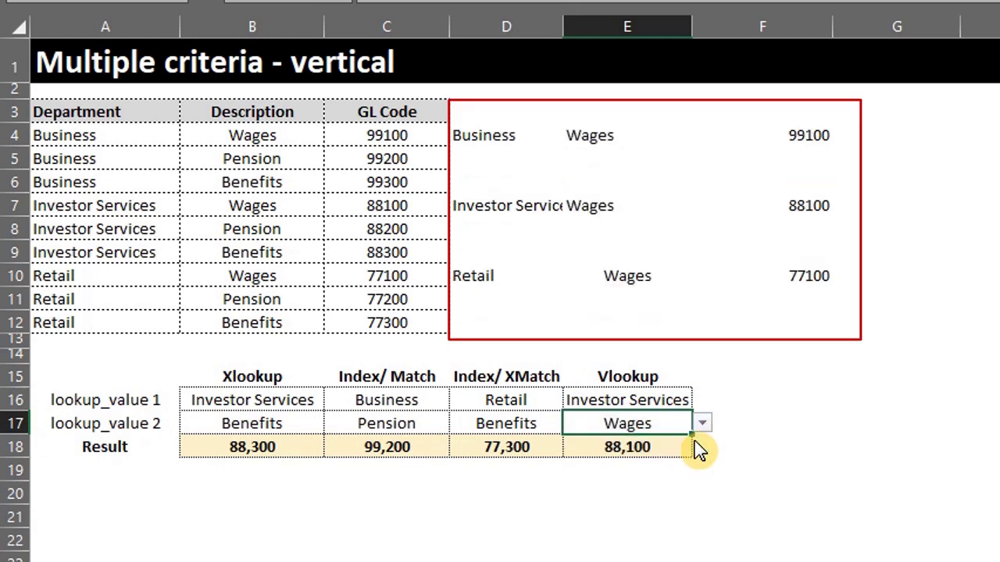
click(702, 423)
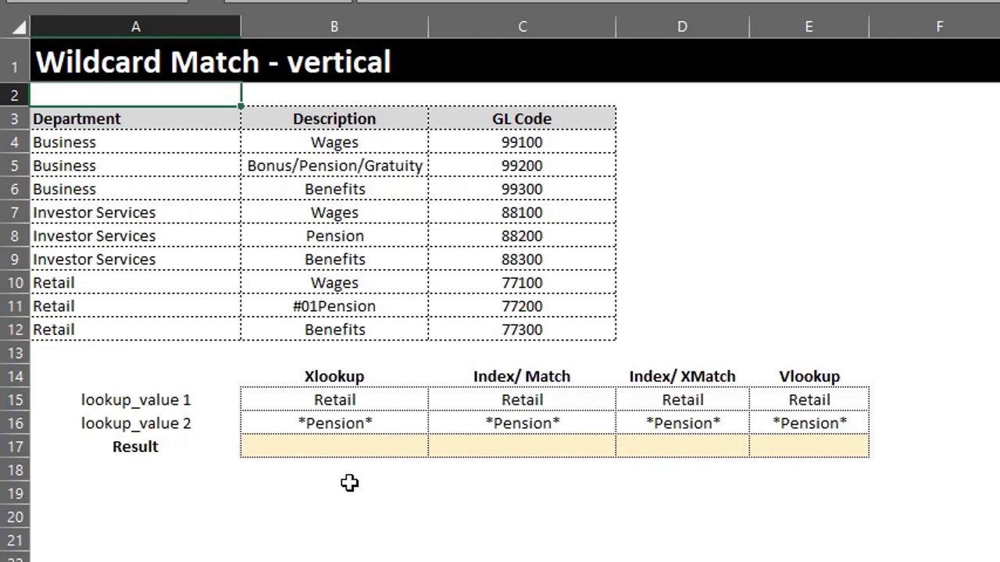
click(347, 485)
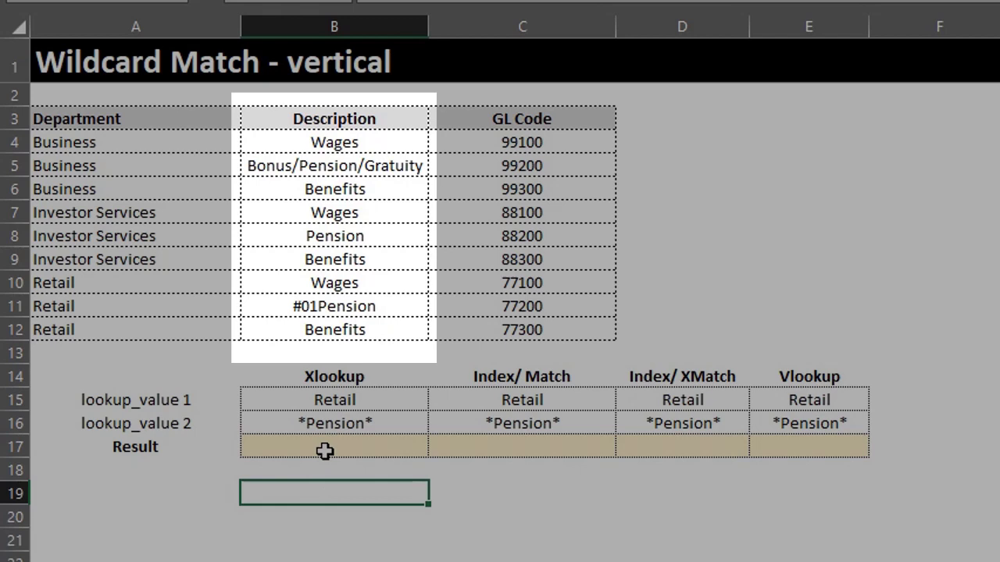
click(322, 424)
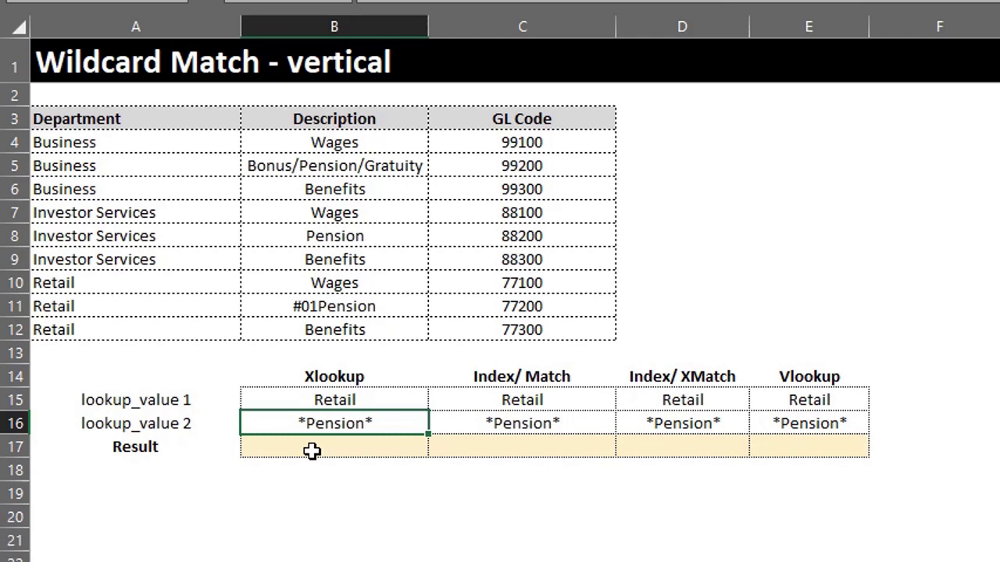
Start an XLOOKUP in B17 with B15&B16 as the combined lookup value.
click(312, 449)
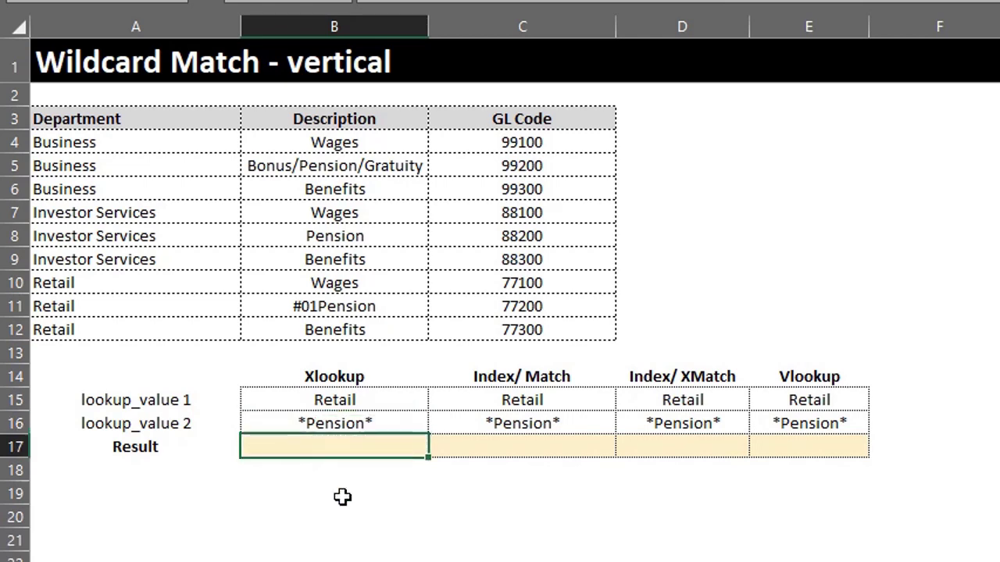
text(=xl)
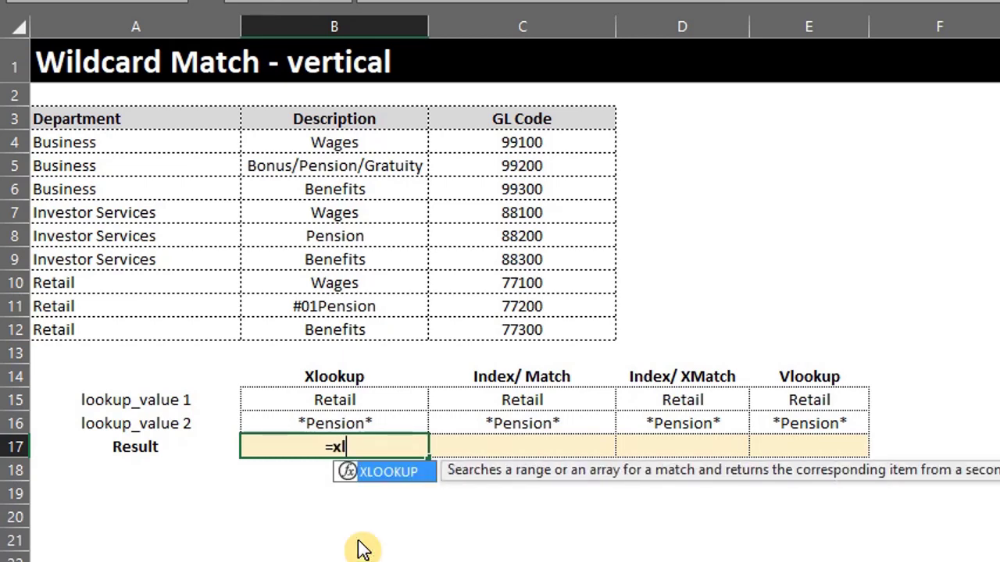
key(Tab)
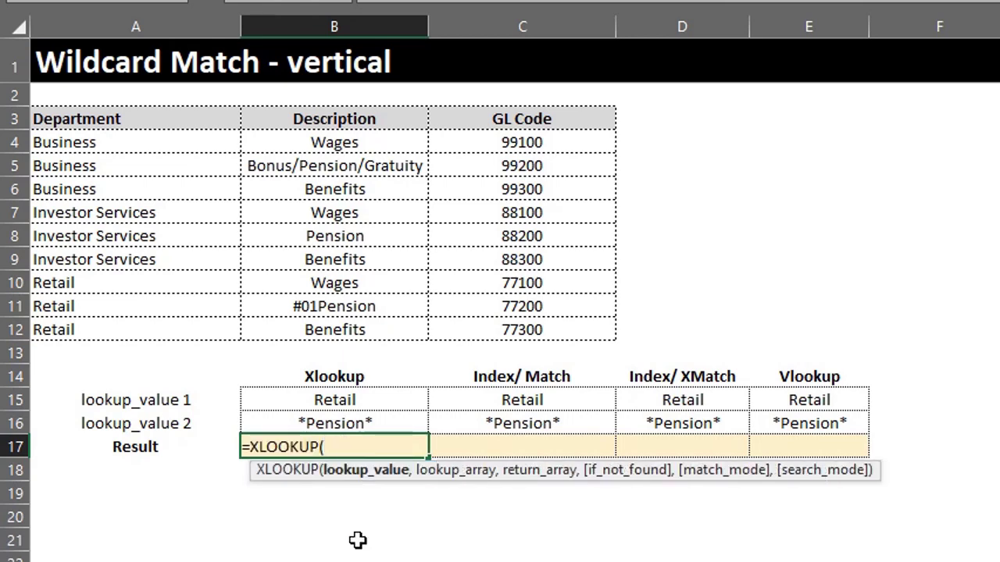
click(347, 400)
text(&)
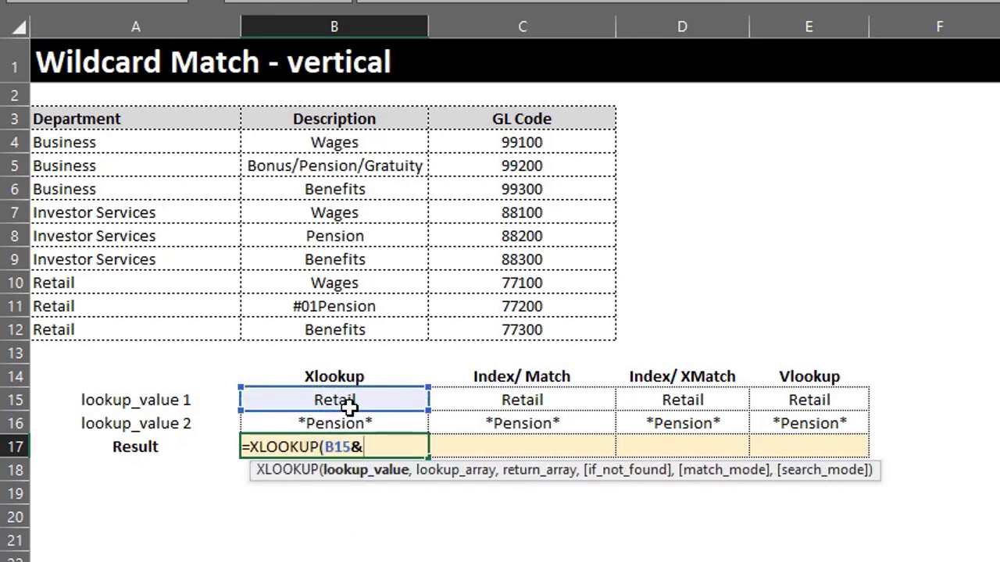
click(356, 421)
text(,)
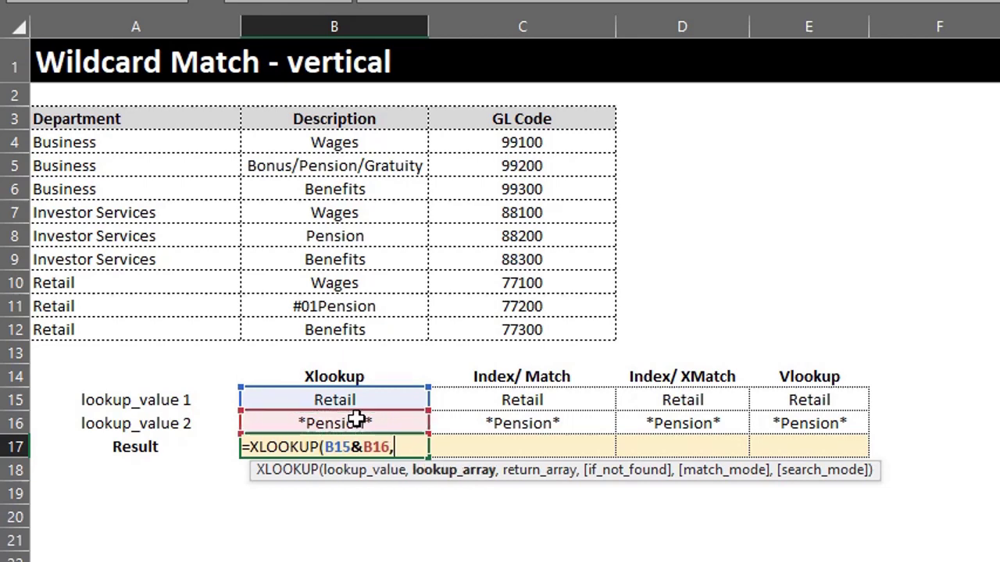
Finish it with lookup array A4:A12&B4:B12, return range C4:C12 and wildcard match mode 2.
drag(159, 151, 165, 324)
text(&)
drag(310, 141, 307, 329)
text(,)
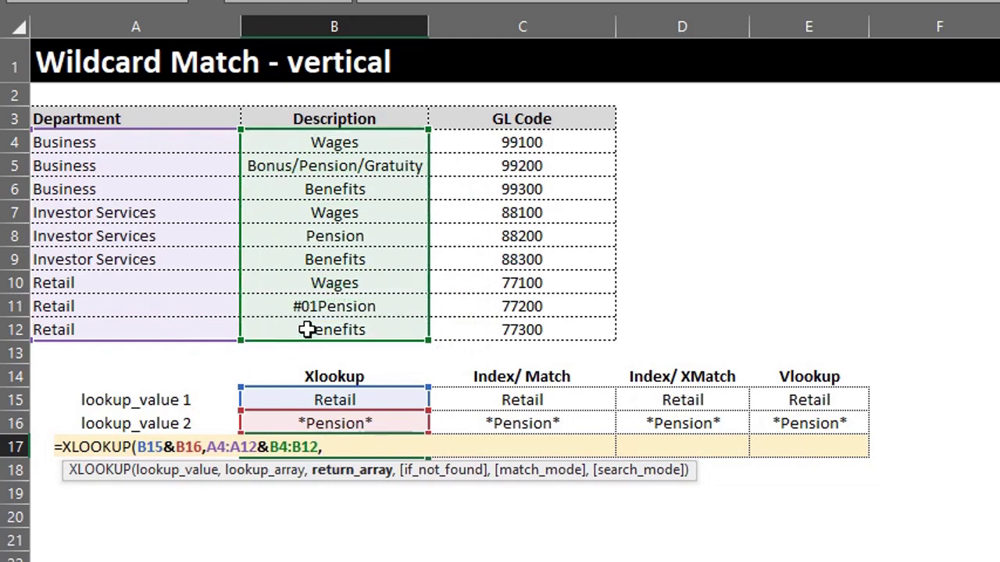
drag(520, 142, 530, 327)
text(,)
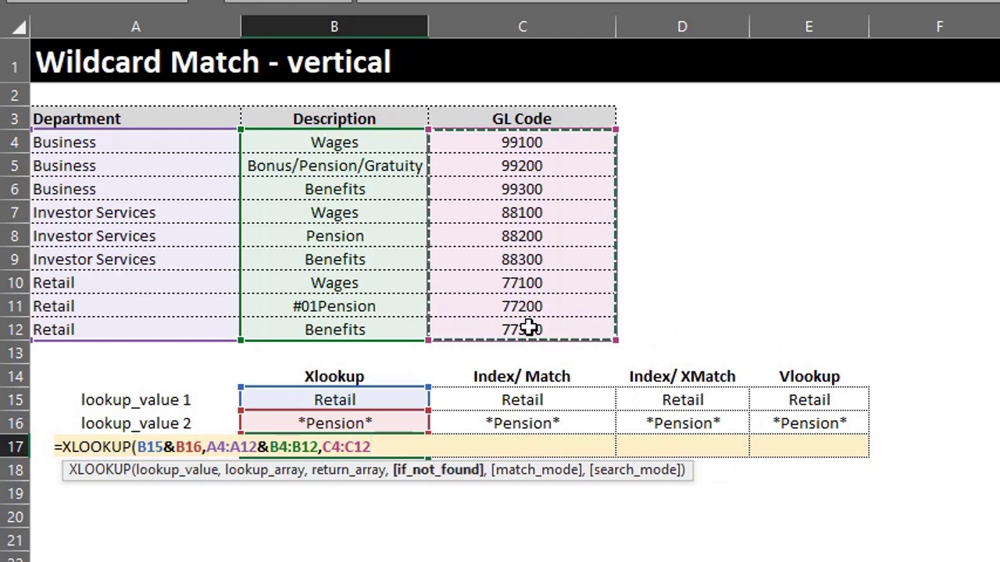
text(,)
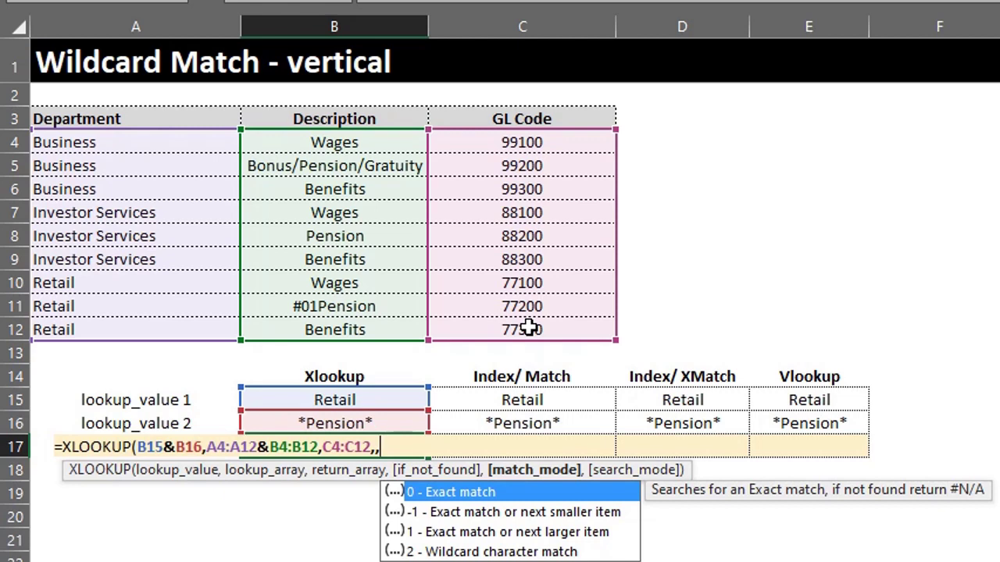
key(Down)
key(Down)
key(Down)
key(Tab)
text())
key(Return)
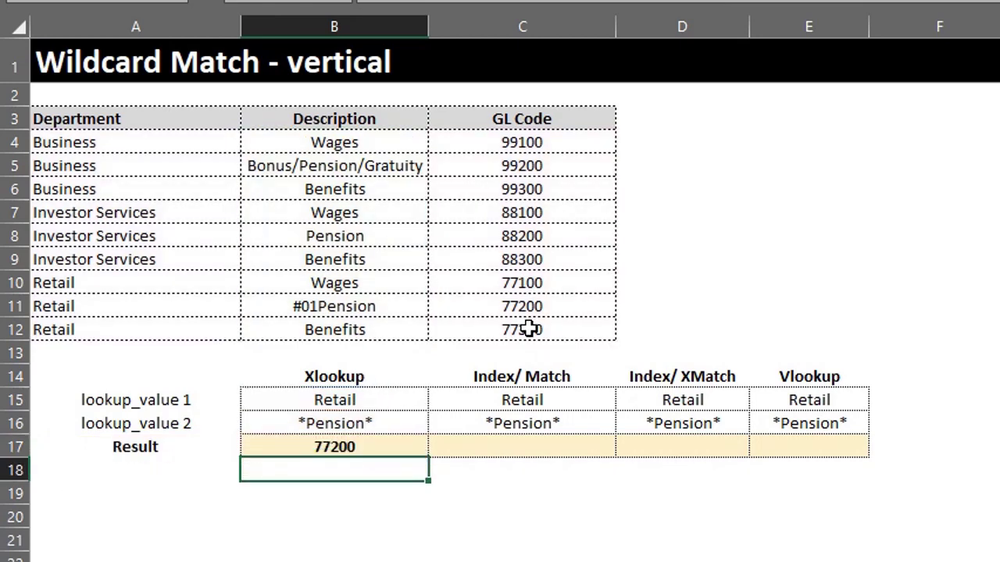
Switch the B15 department to Investor Services and then to Business.
click(402, 400)
click(438, 400)
click(429, 434)
click(438, 401)
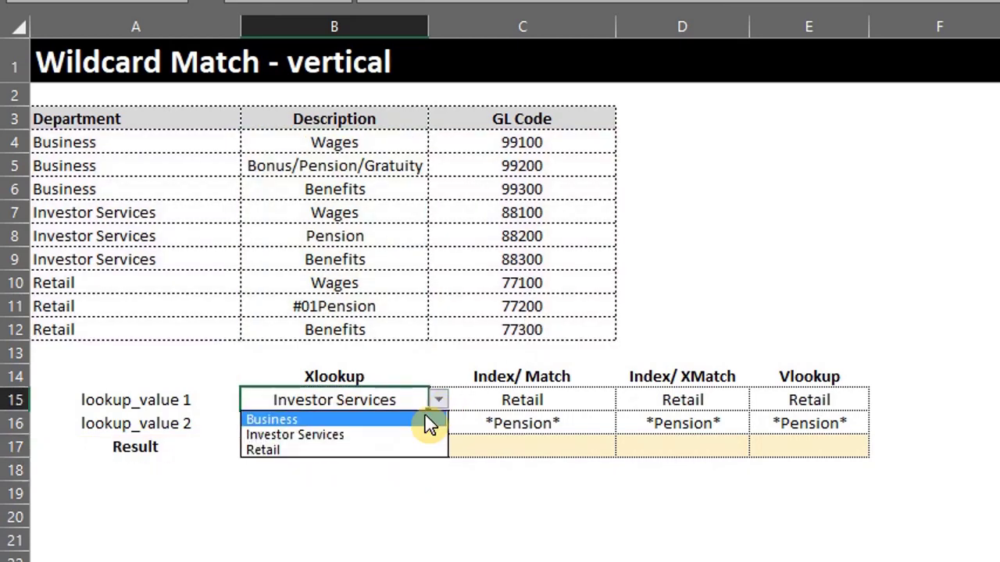
click(428, 422)
click(473, 445)
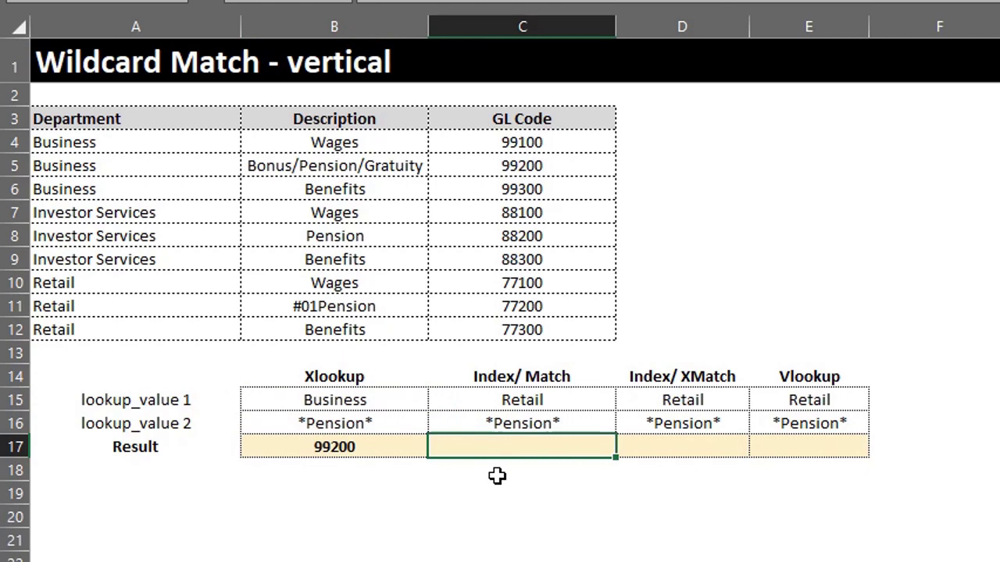
Enter =INDEX(C4:C12,MATCH(C15&C16,A4:A12&B4:B12,0)) in C17 as an array formula.
text(=ind)
key(Tab)
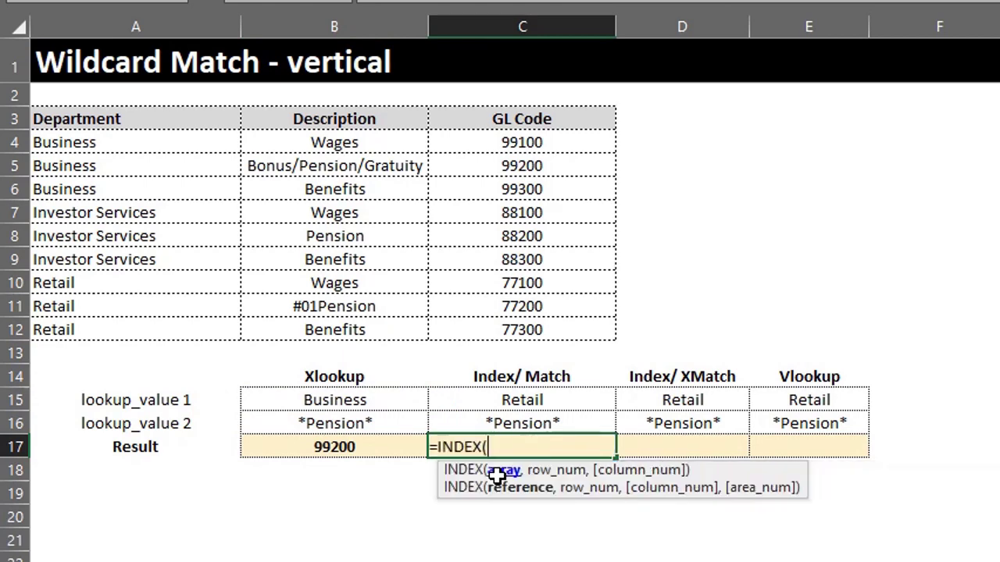
drag(565, 144, 565, 330)
text(,)
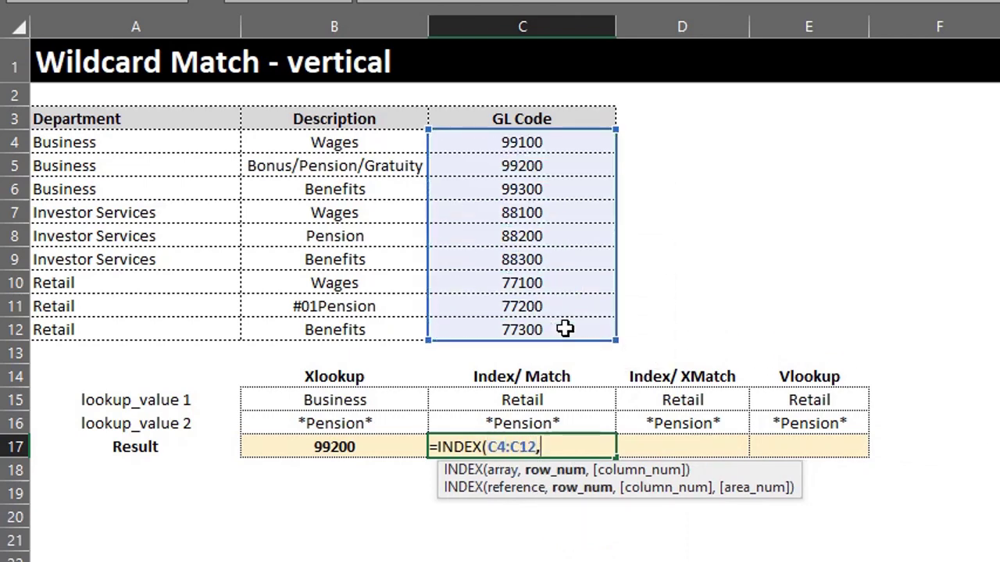
text(ma)
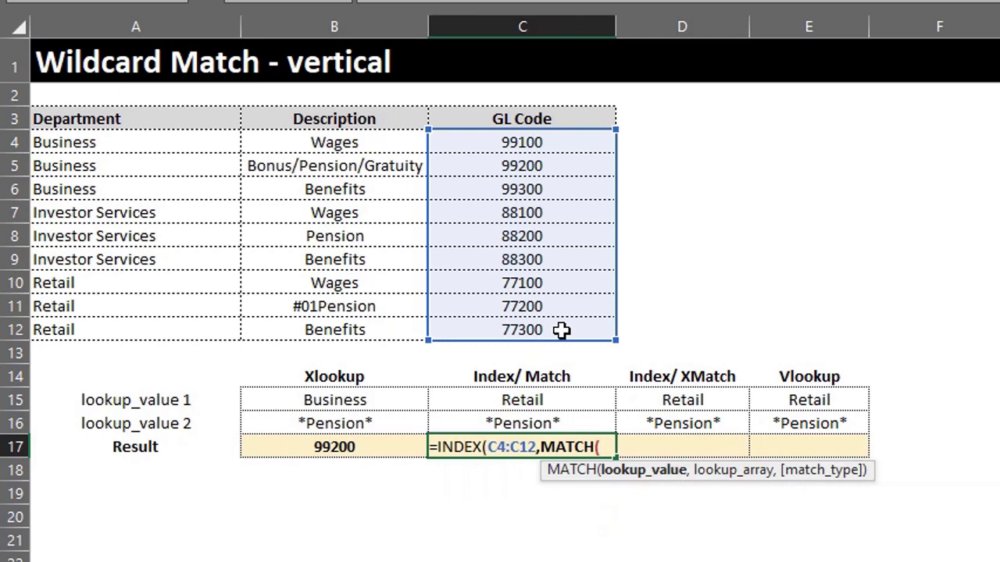
click(565, 410)
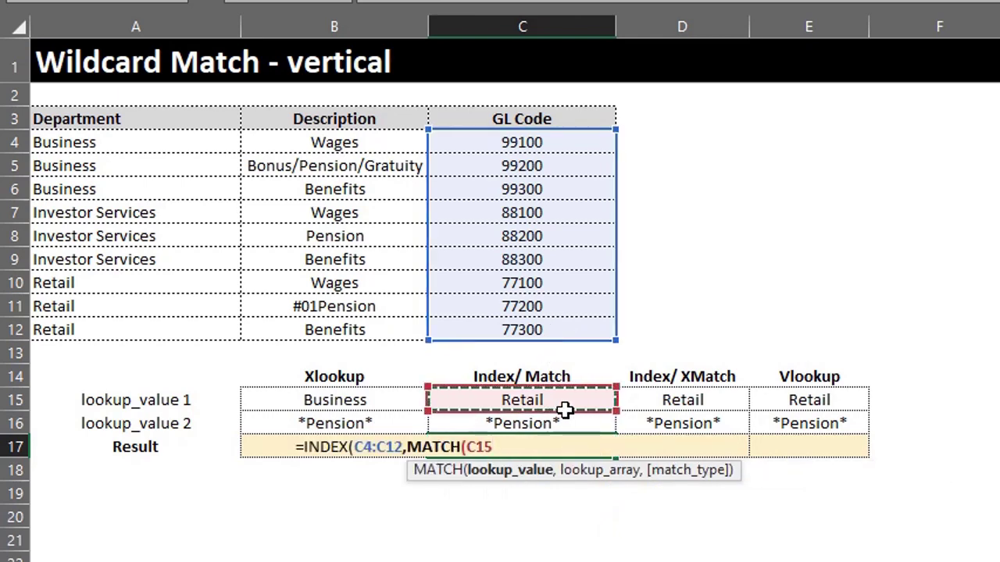
text(&)
click(566, 423)
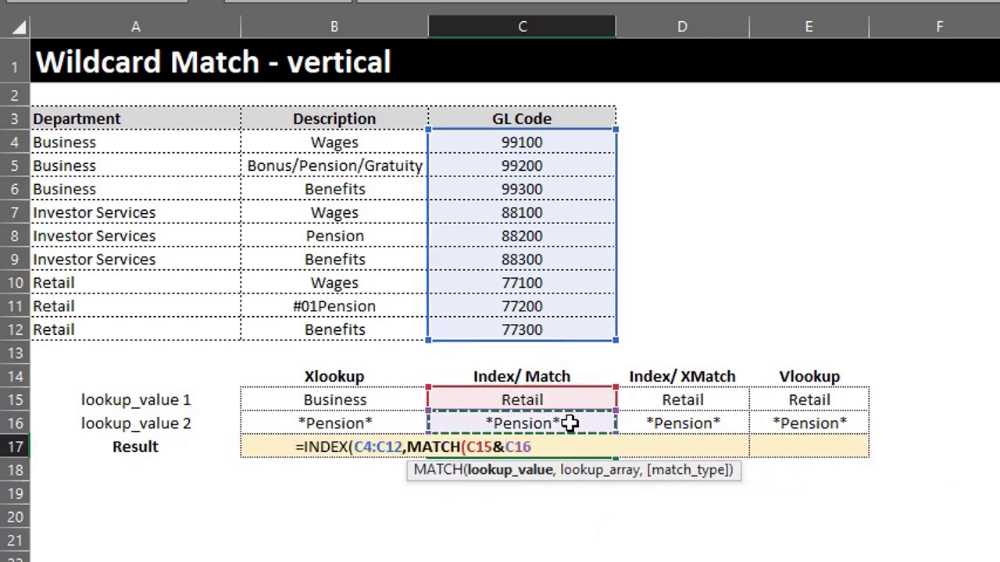
text(,)
drag(192, 138, 206, 331)
text(&)
drag(273, 135, 314, 334)
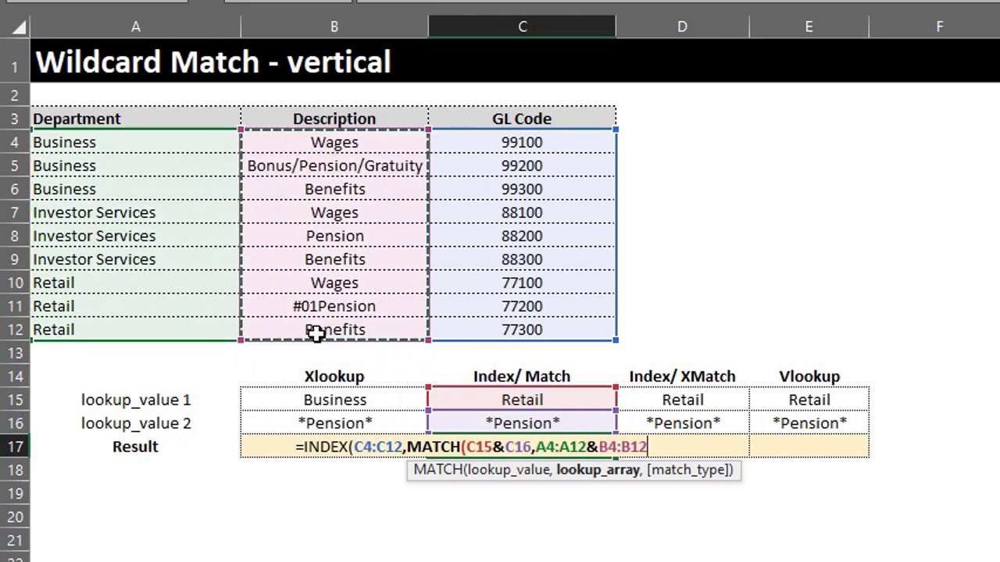
text(, 0)))
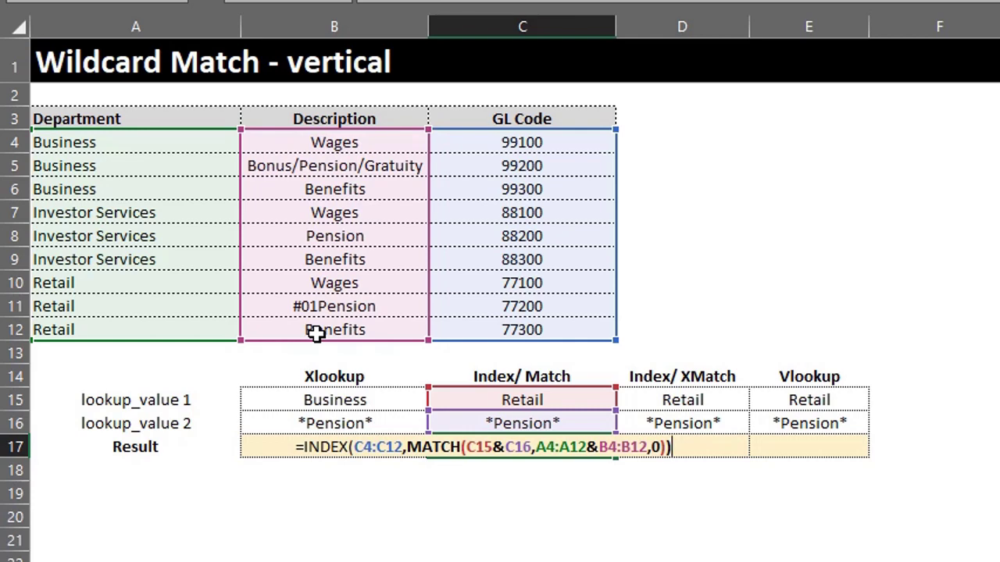
key(Return)
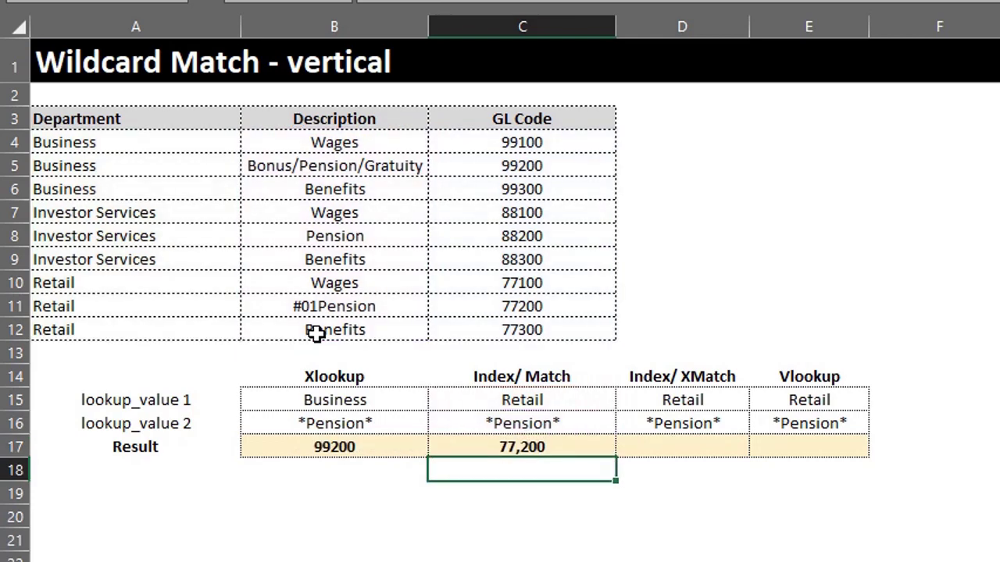
Set C15's department to Investor Services so C17 returns 88,200.
click(517, 401)
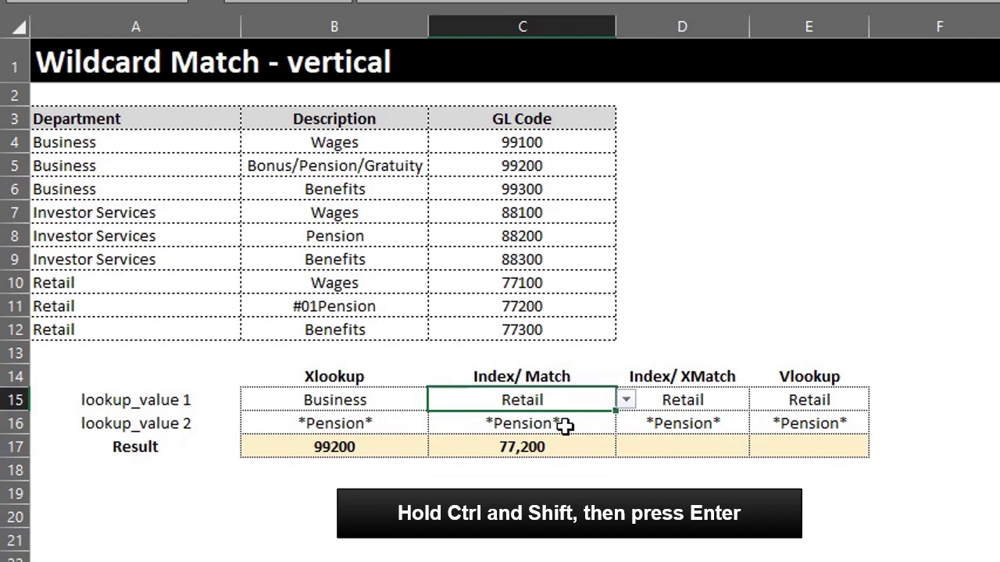
click(627, 400)
click(621, 435)
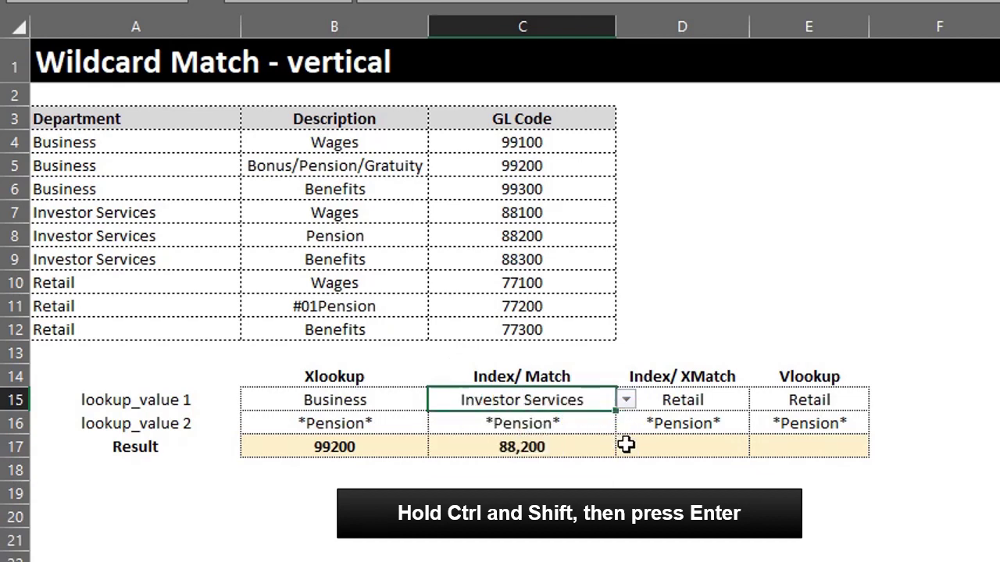
click(676, 452)
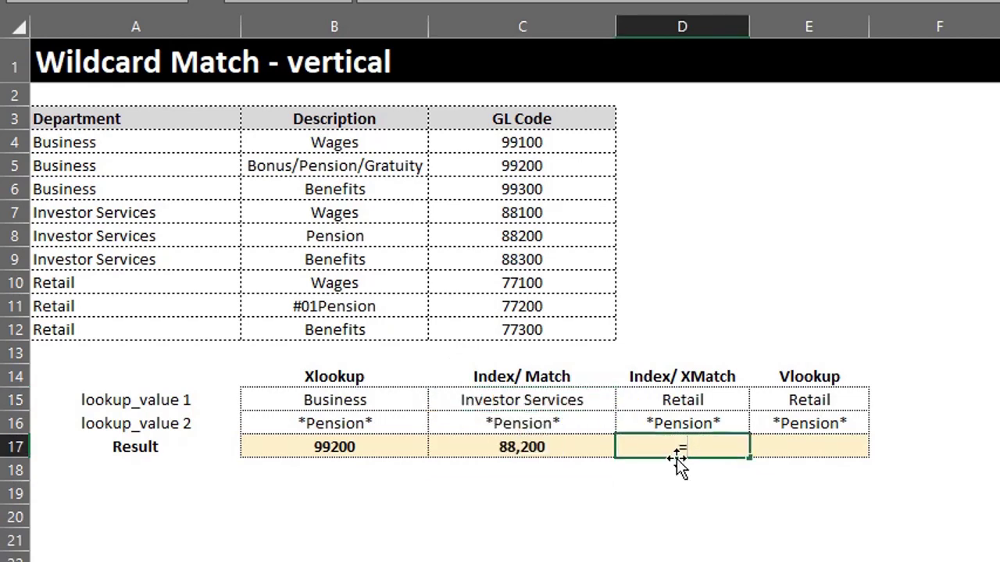
Start D17's INDEX over C4:C12 with an XMATCH looking up D15&D16.
text(=ind)
key(Tab)
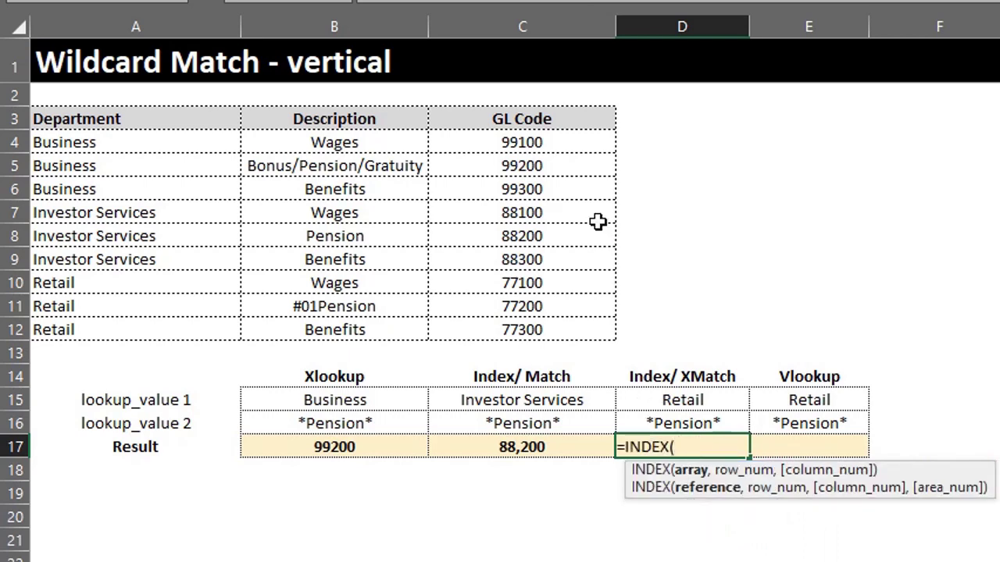
drag(552, 148, 558, 327)
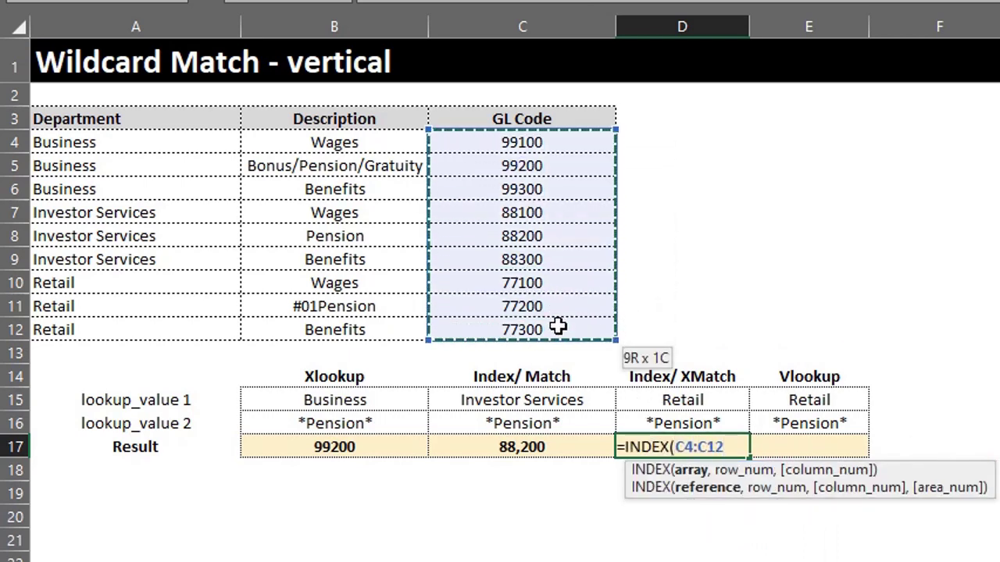
text(,)
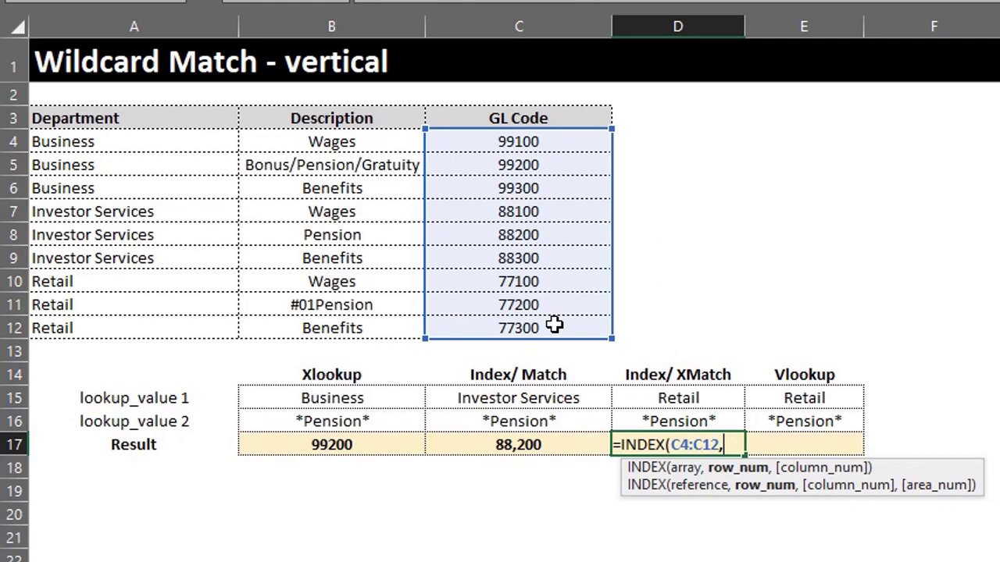
text(xm)
key(Tab)
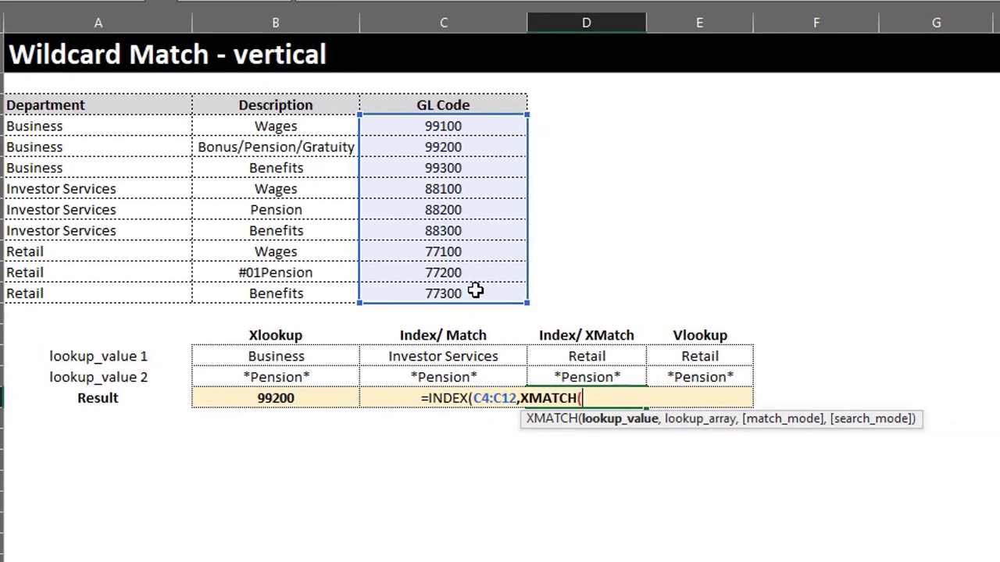
click(599, 356)
text(&)
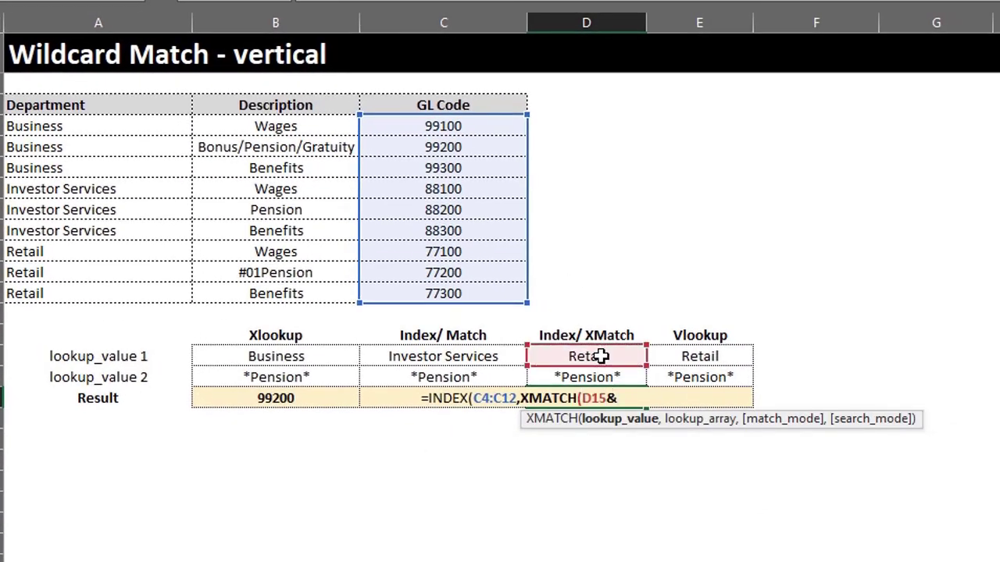
click(607, 376)
Complete the XMATCH with lookup array A4:A12&B4:B12 and wildcard match mode 2.
text(,)
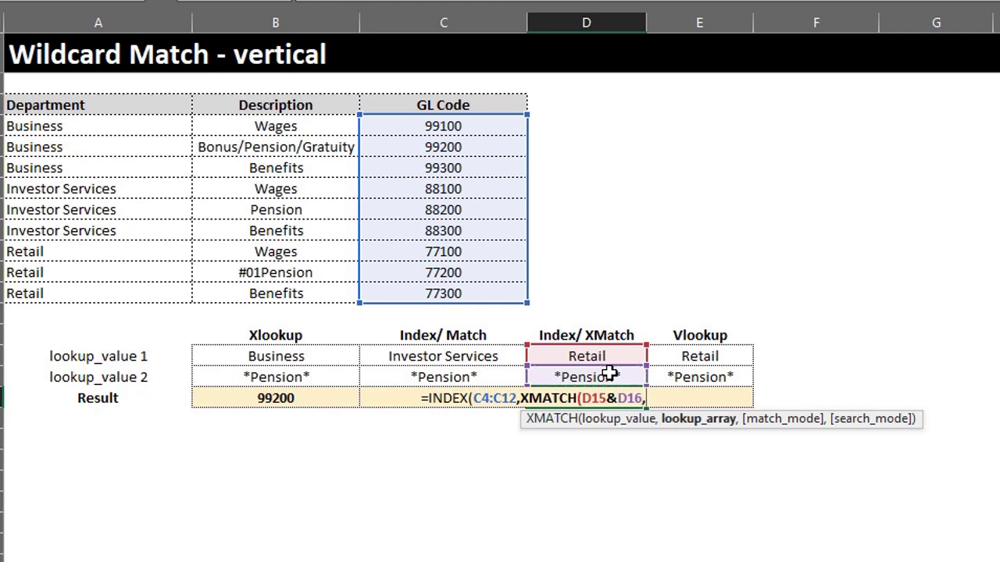
drag(156, 125, 148, 292)
text(&)
drag(250, 125, 286, 283)
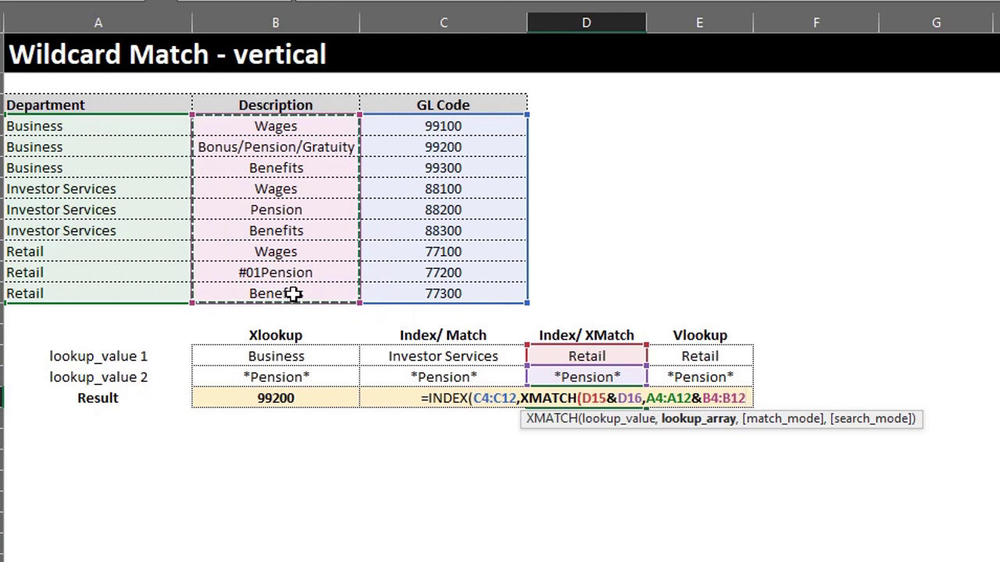
text(,)
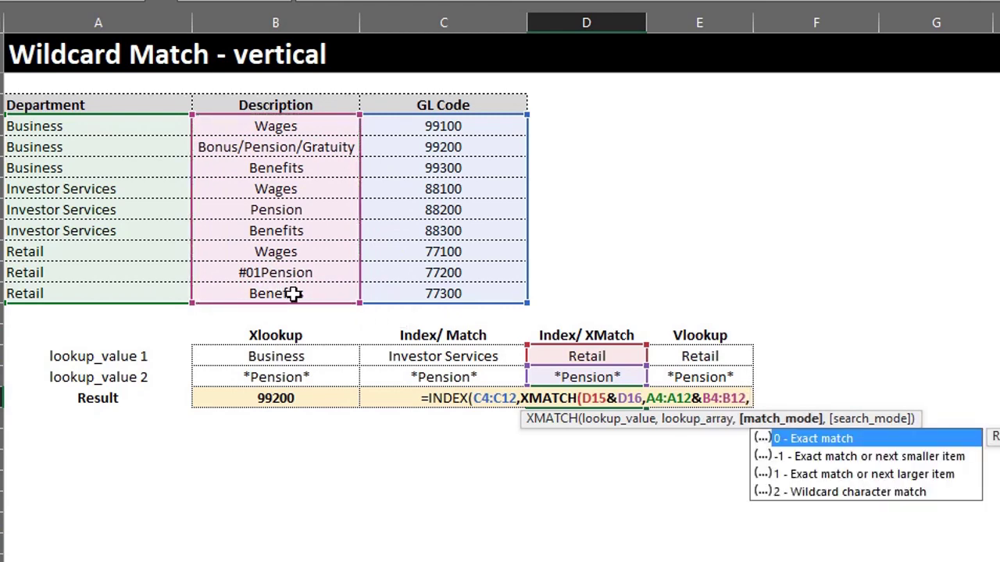
key(Down)
key(Down)
key(Down)
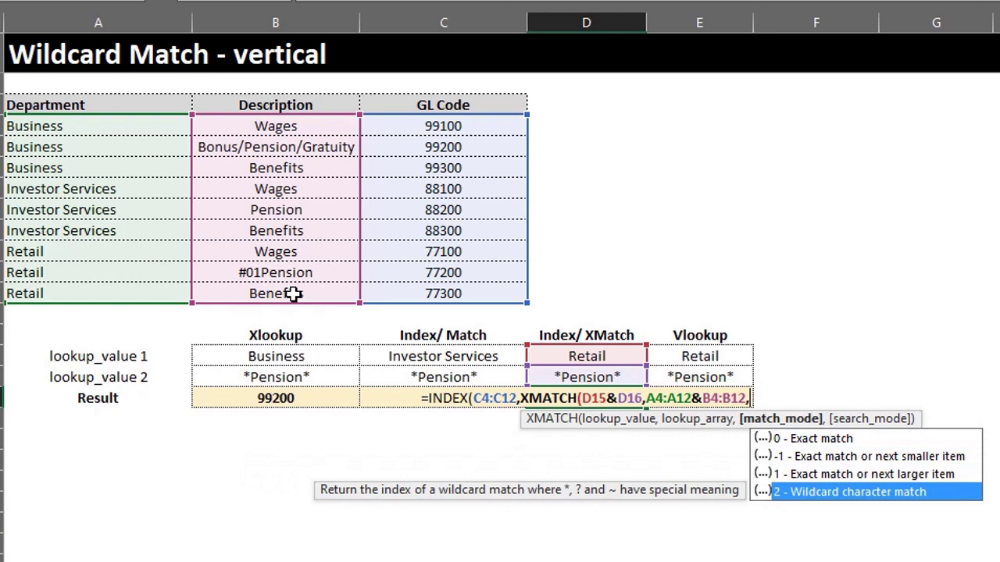
key(Tab)
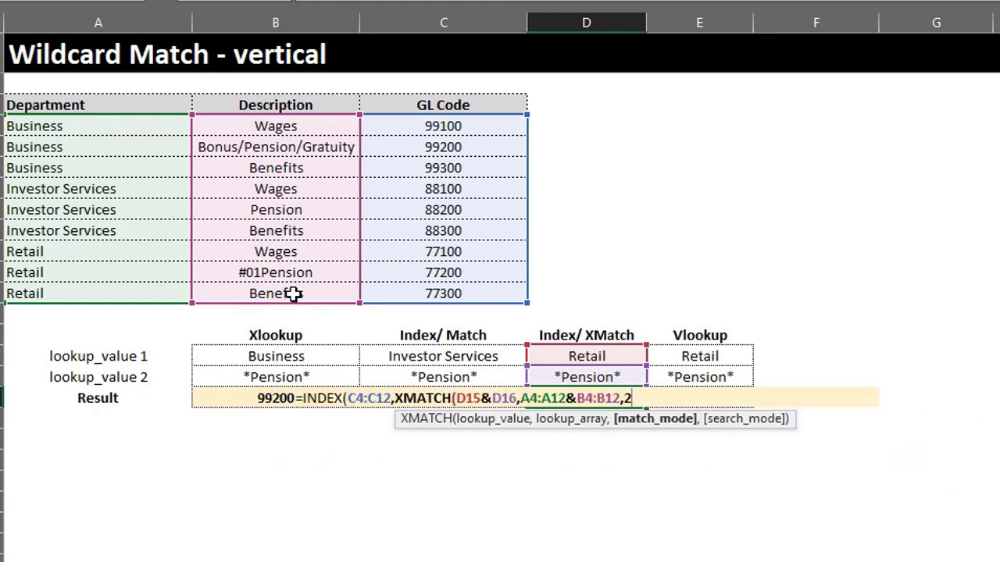
text())
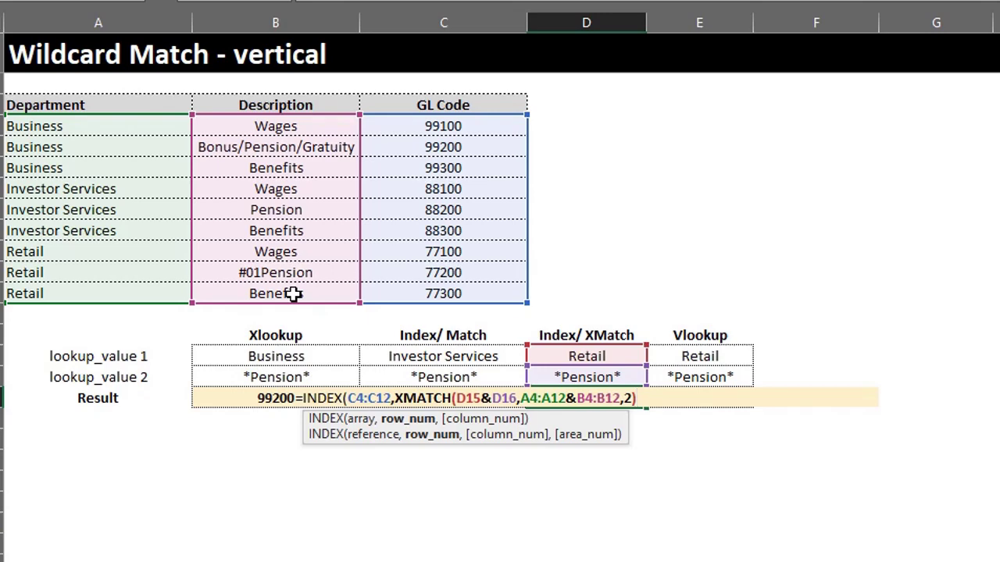
key(Return)
Set D15's department to Business so D17 returns 99200.
click(587, 356)
click(653, 357)
click(647, 377)
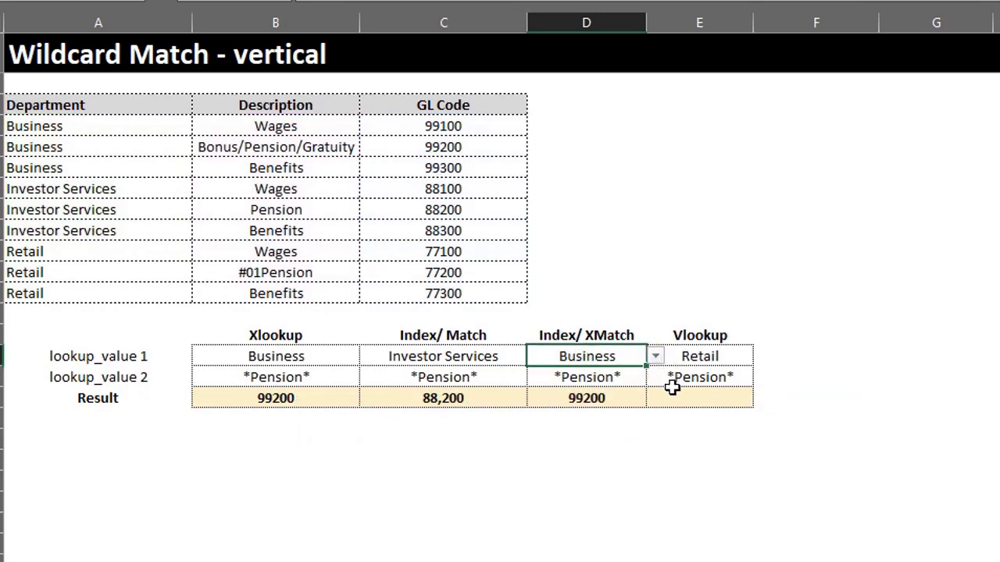
click(742, 395)
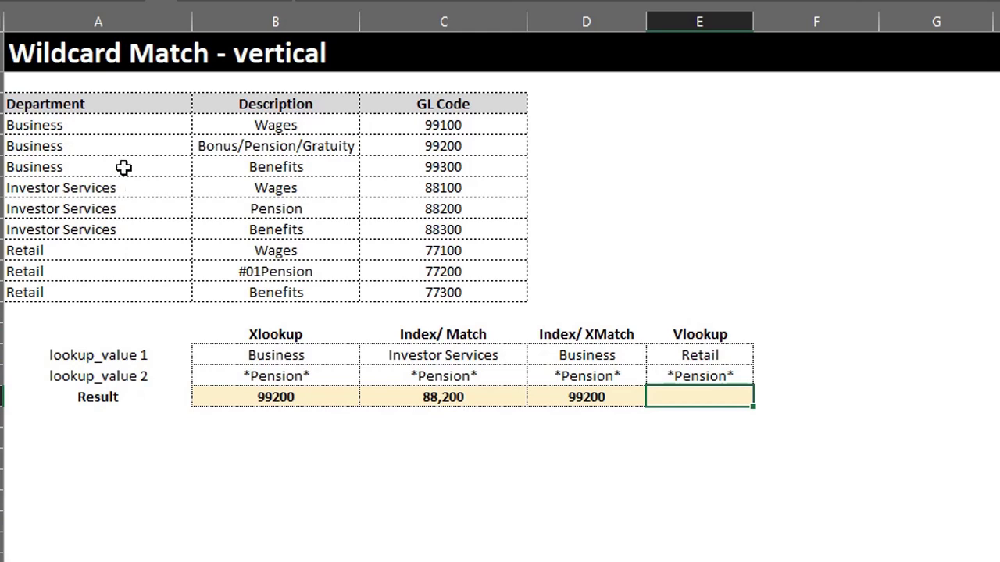
Insert cells at A3:A12, shifting the table right, and head the new column Helper.
drag(138, 100, 156, 285)
key(ctrl+shift+equal)
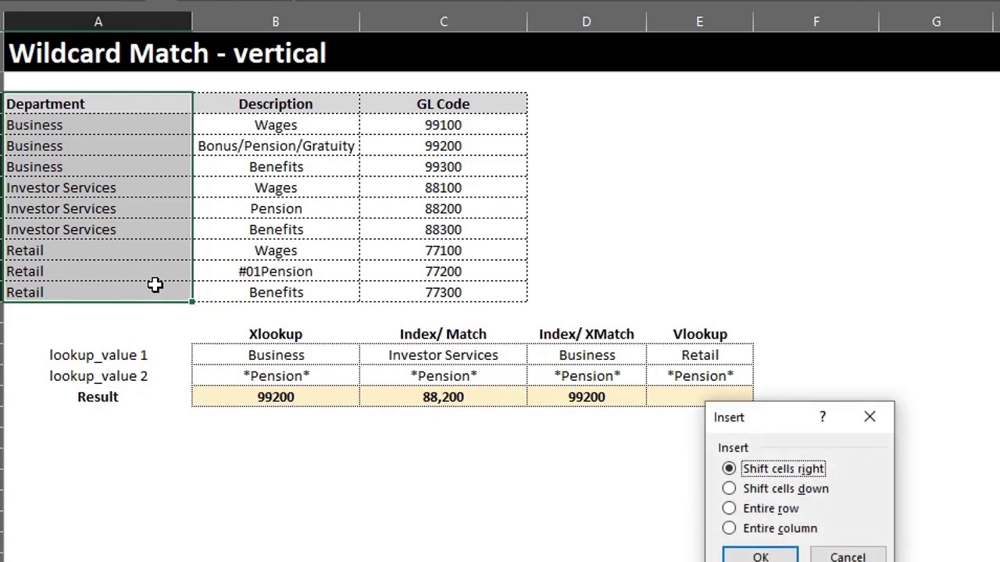
key(Return)
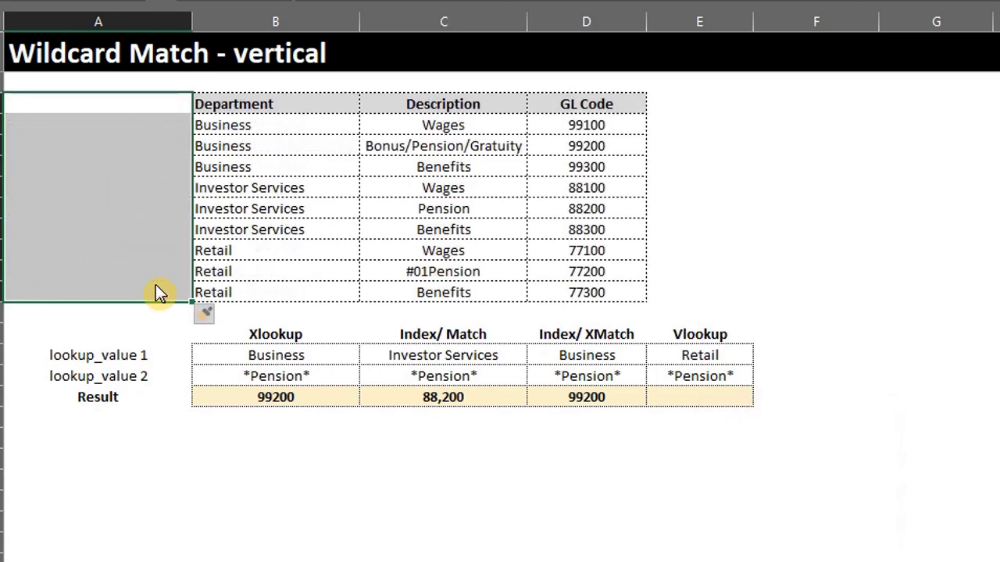
click(150, 108)
text(Helper)
key(Return)
Fill A4:A12 with =B4&C4 joining each department and description.
text(=)
key(Right)
text(&)
key(Right)
key(Right)
key(ctrl+Return)
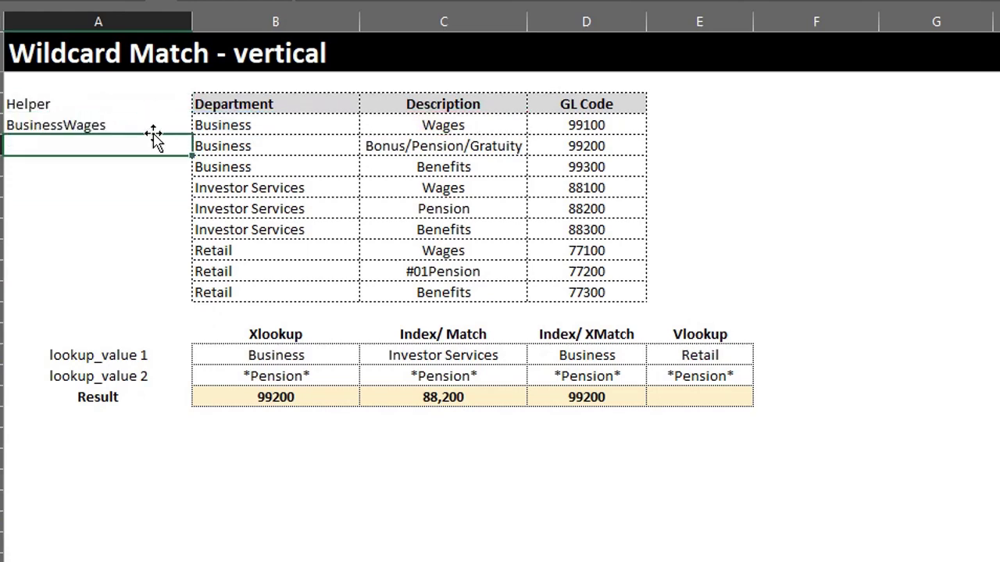
double_click(193, 136)
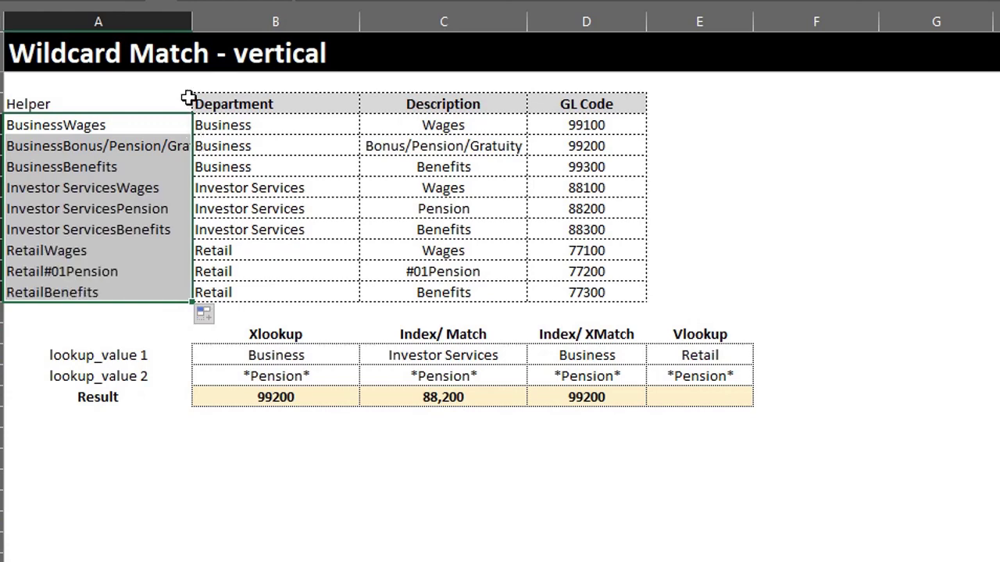
click(687, 399)
Enter =VLOOKUP(E15&E16,A3:D12,4,FALSE) in E17.
text(=vl)
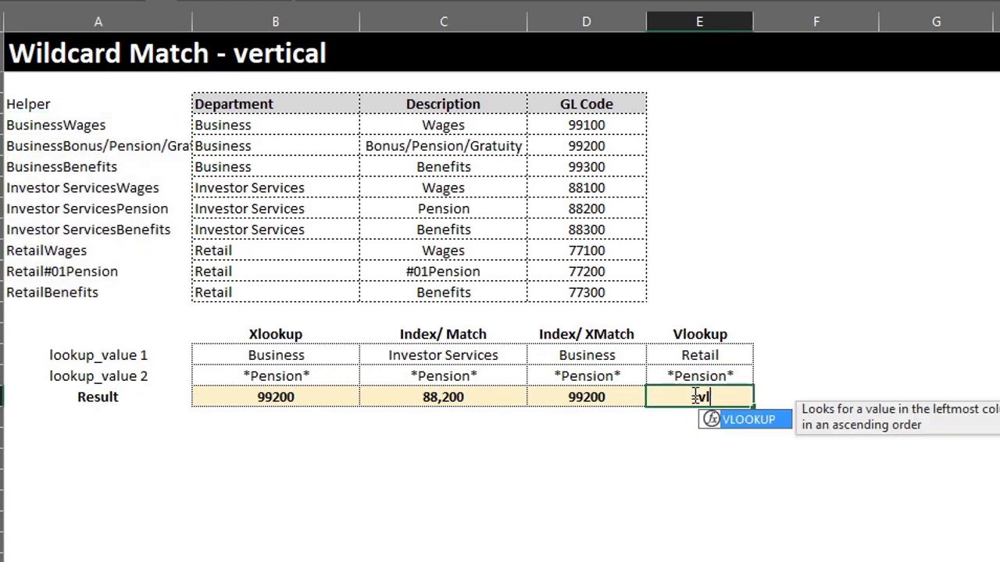
key(Tab)
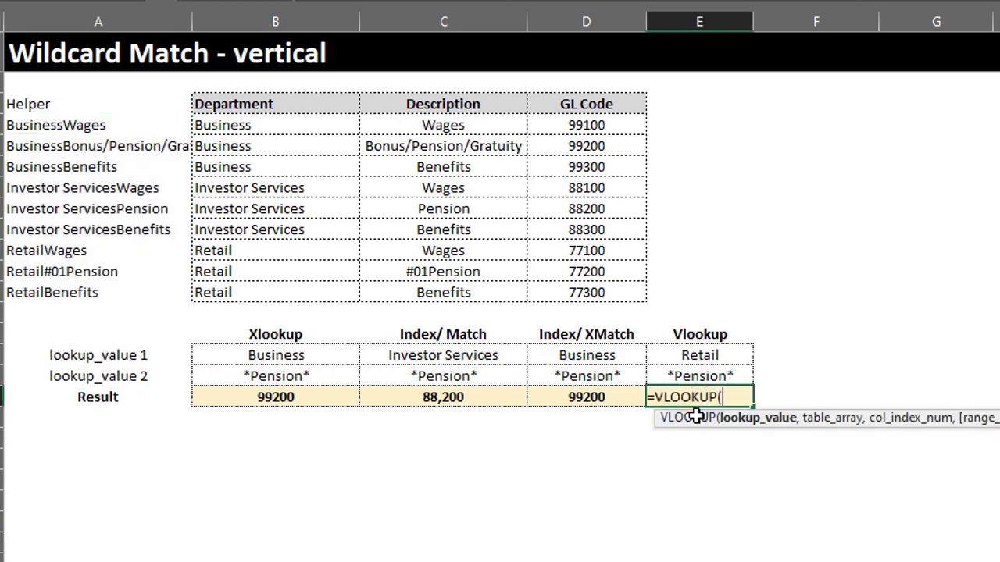
click(704, 354)
text(&)
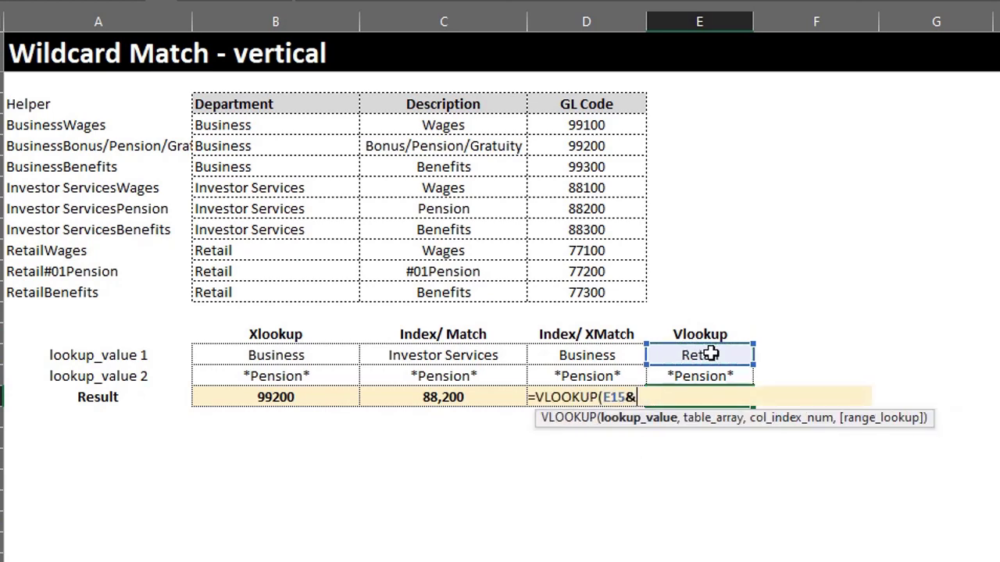
click(699, 376)
text(,)
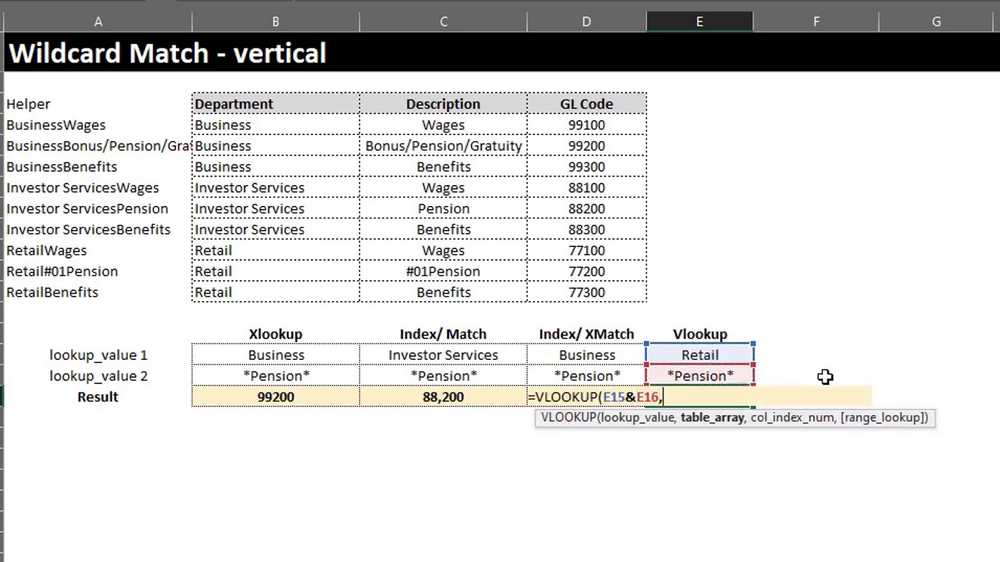
drag(154, 96, 584, 292)
text(,)
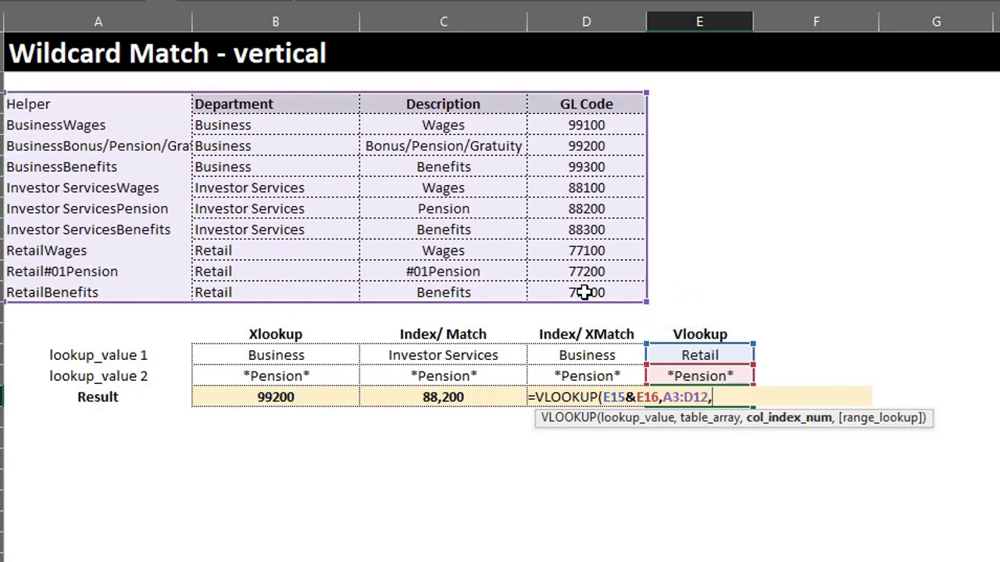
text(4,)
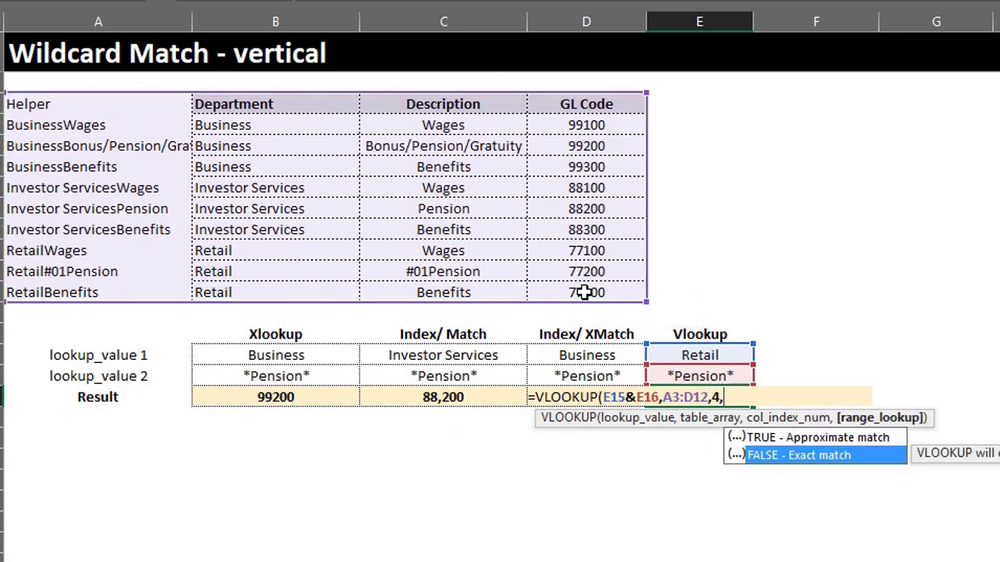
key(Tab)
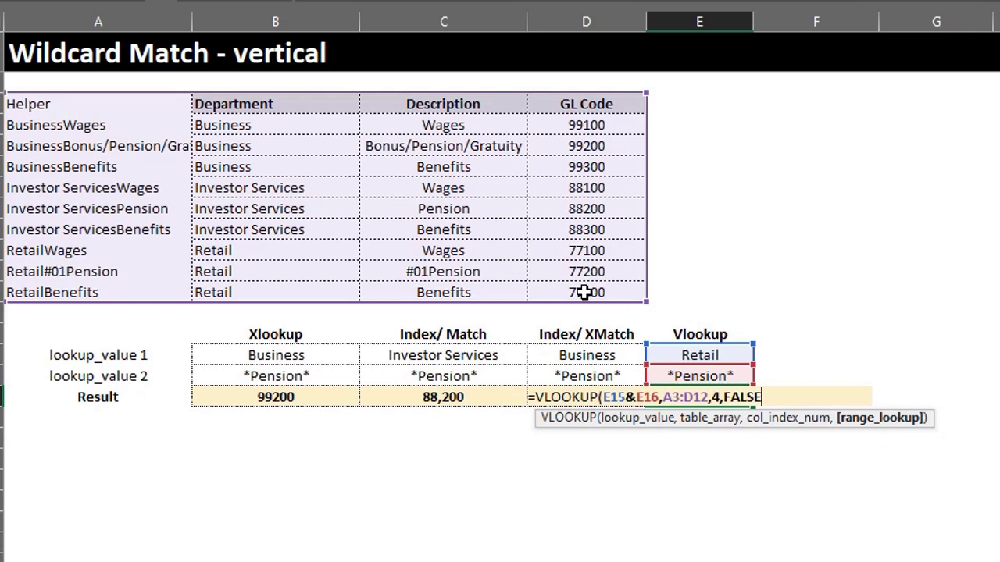
text())
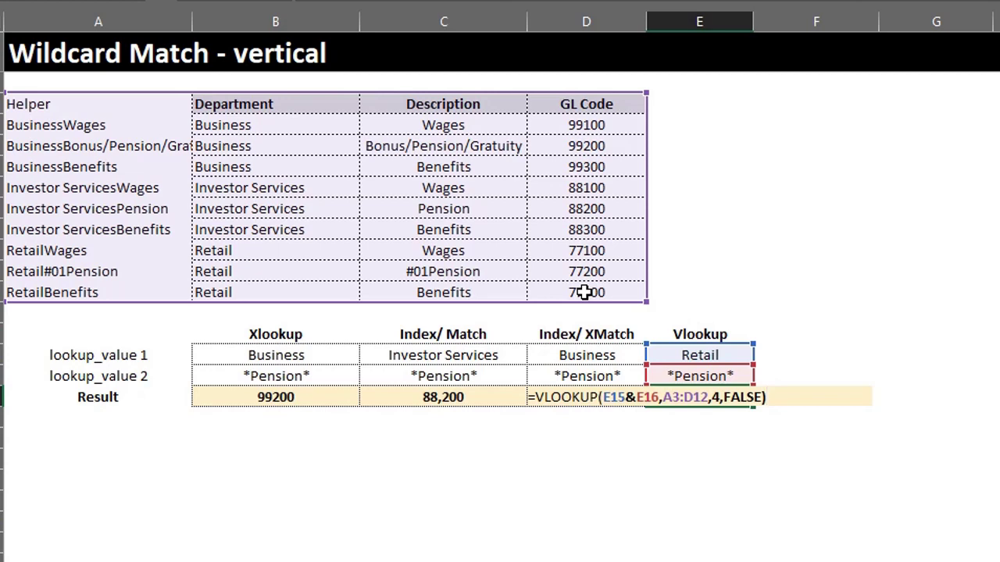
key(Return)
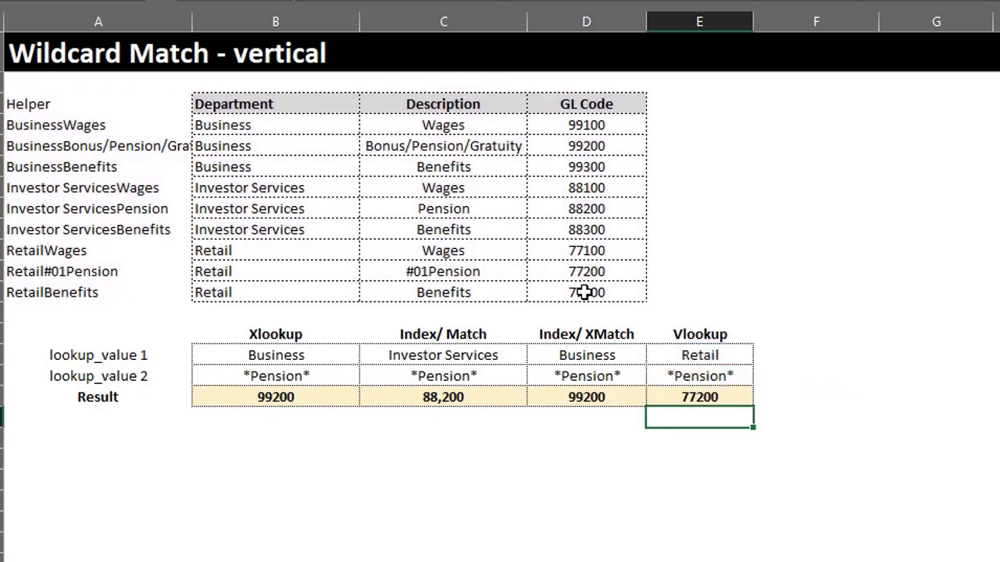
Test E15's department with Investor Services, then Business, returning 99200.
click(711, 355)
click(763, 357)
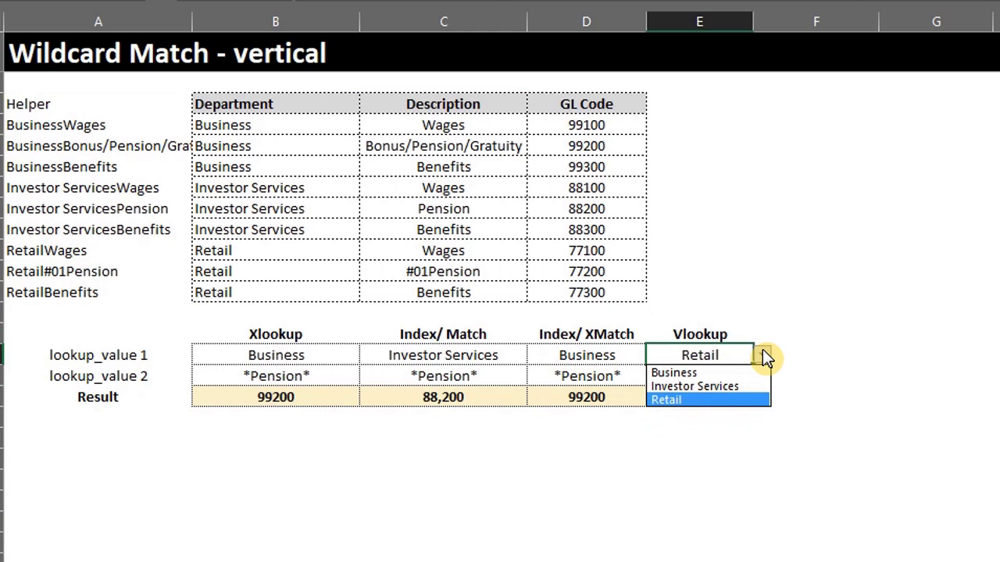
click(695, 386)
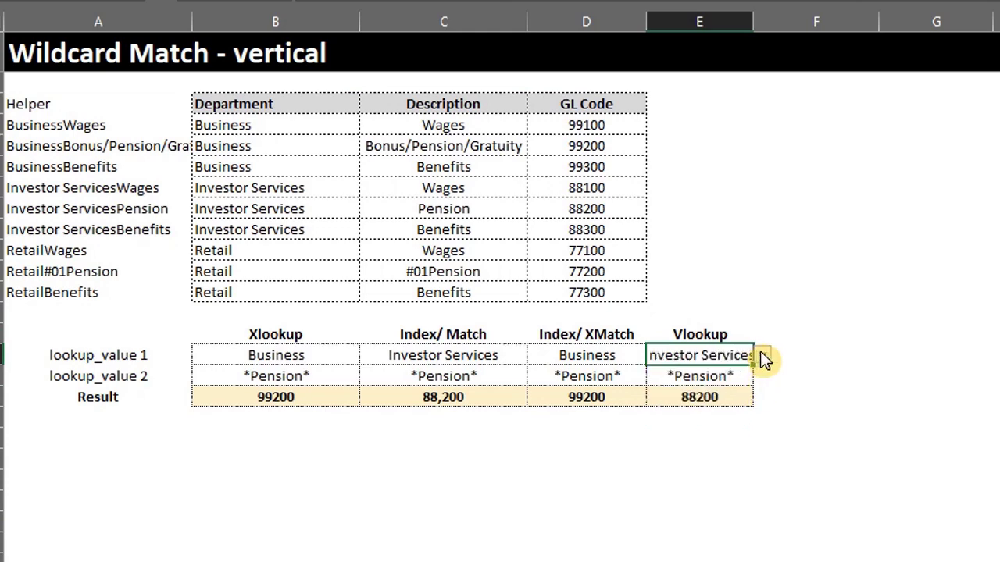
click(763, 357)
click(767, 372)
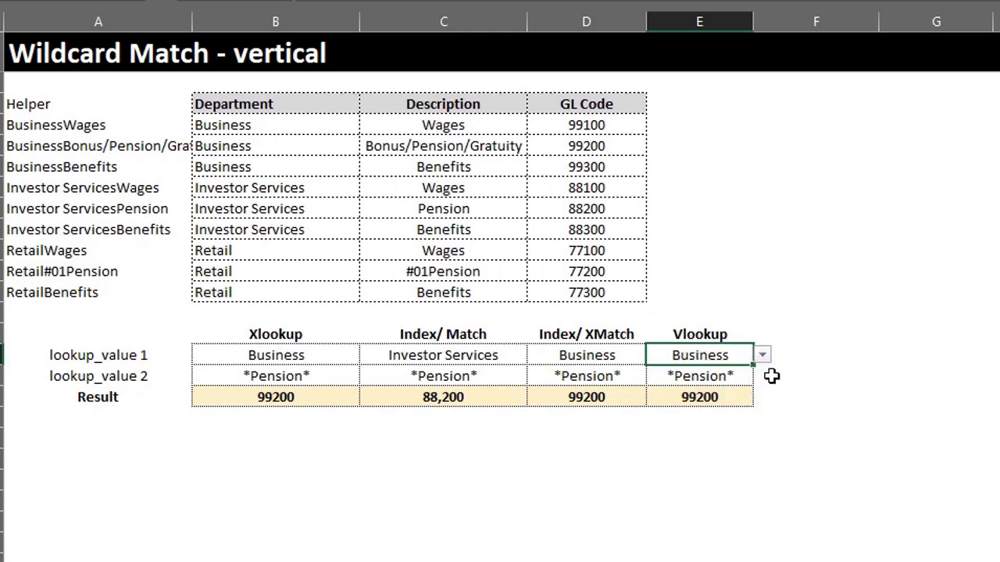